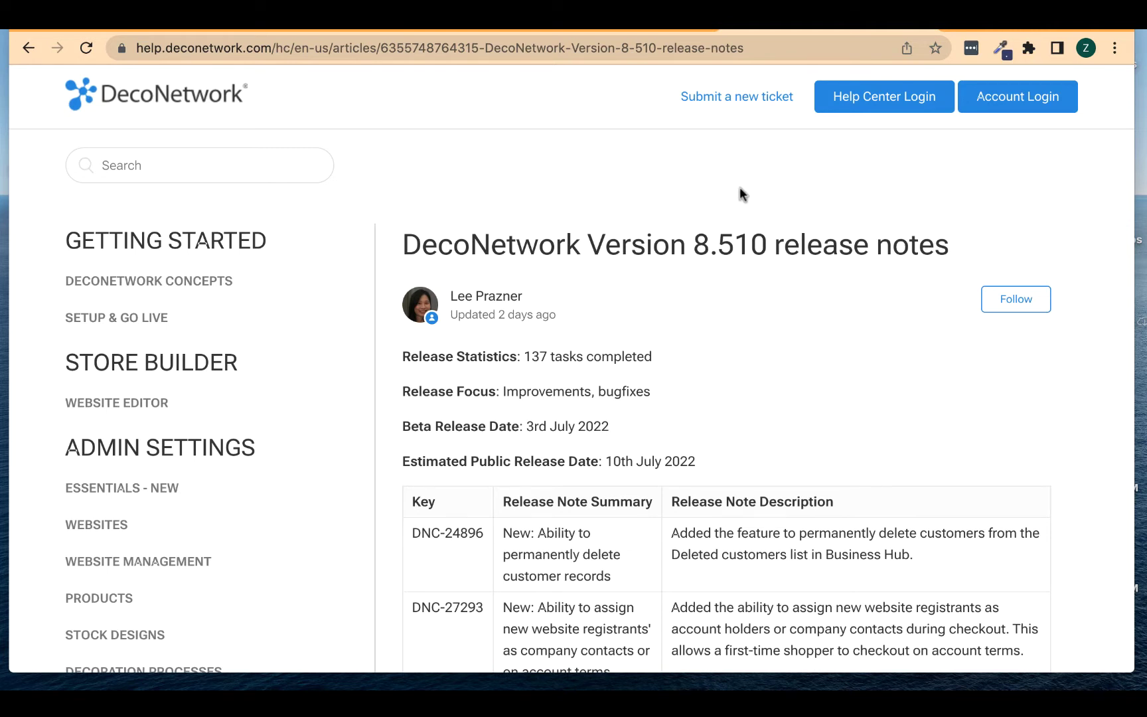
Step: Search the web for "deconetwork release notes" and open the DecoNetwork Version 8.510 release notes from the help site
click(352, 36)
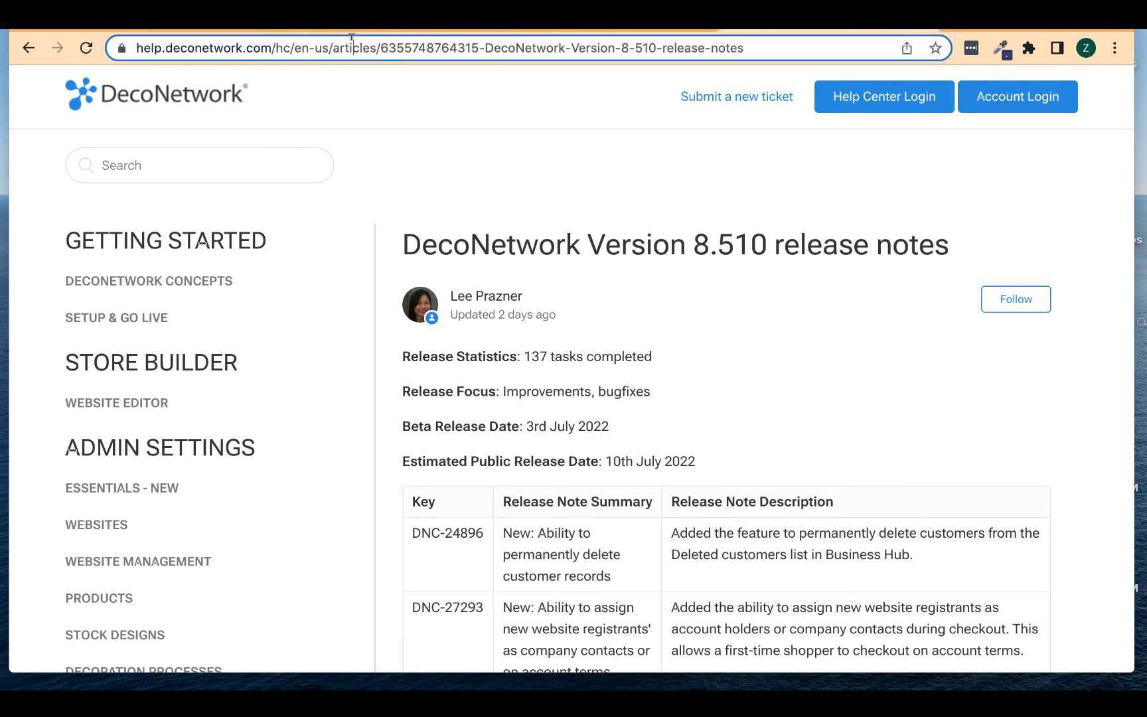
text(deconetwork)
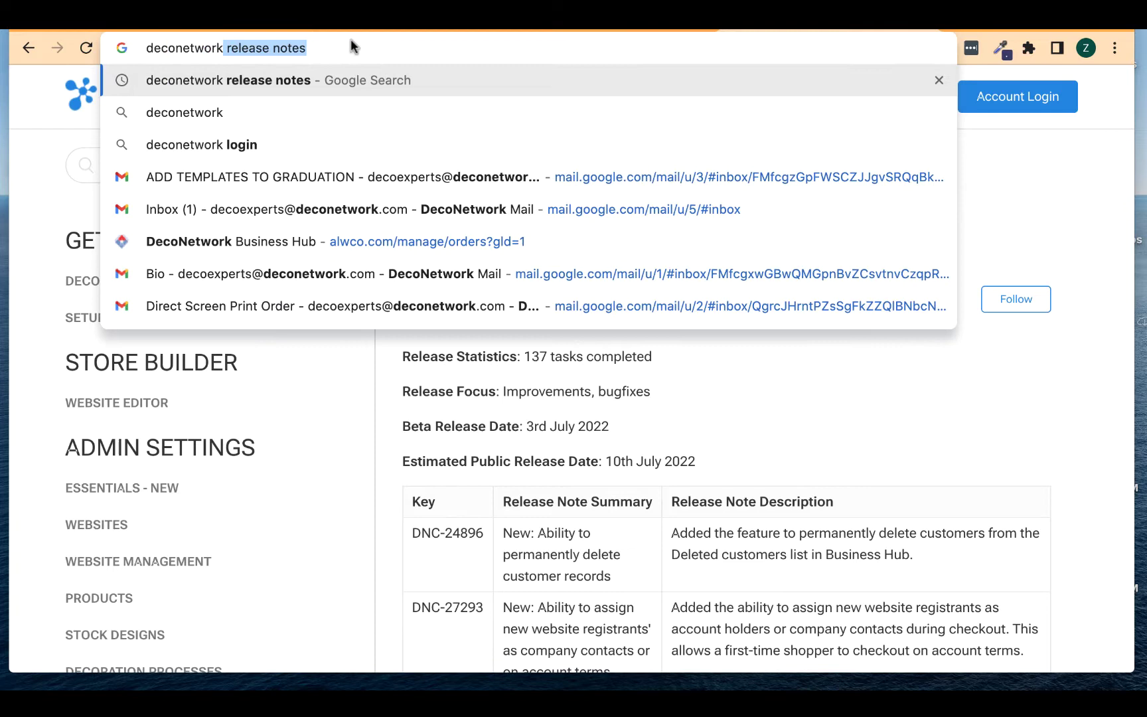
key(Return)
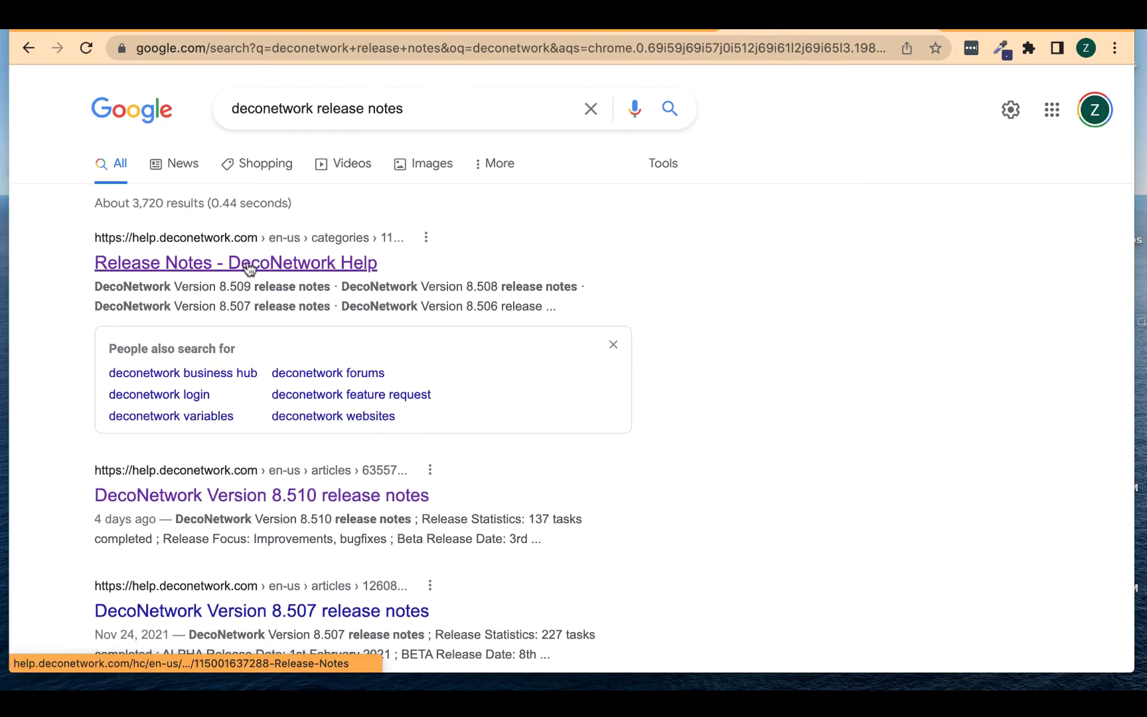
click(249, 266)
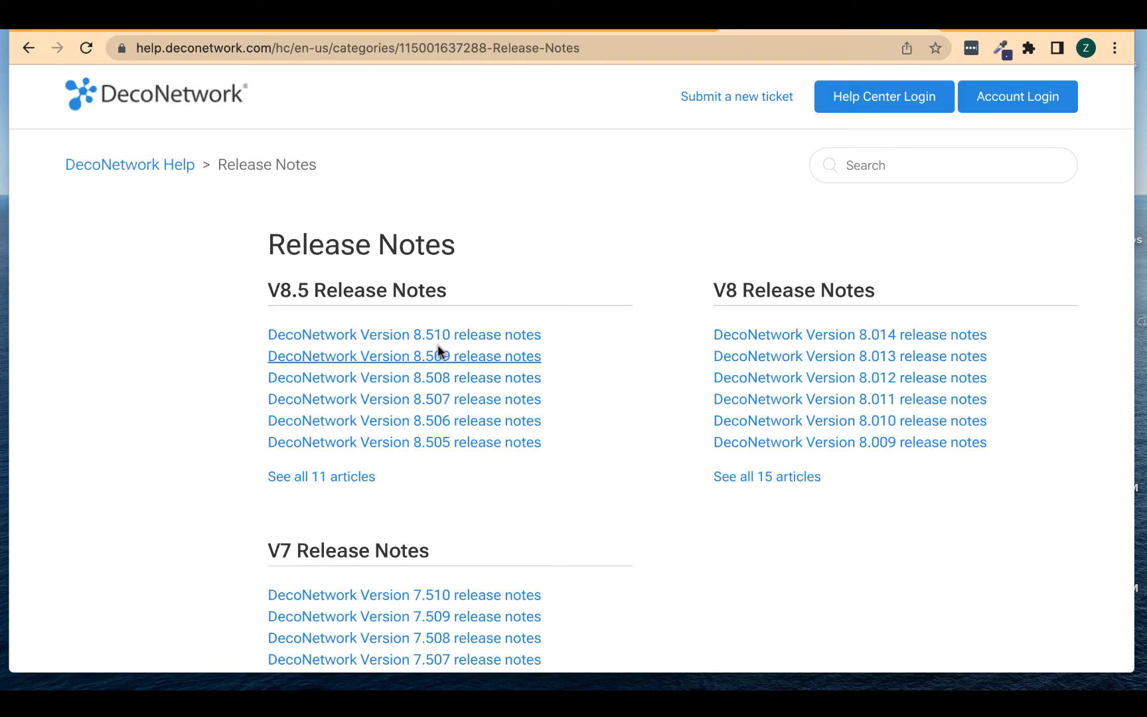
click(435, 337)
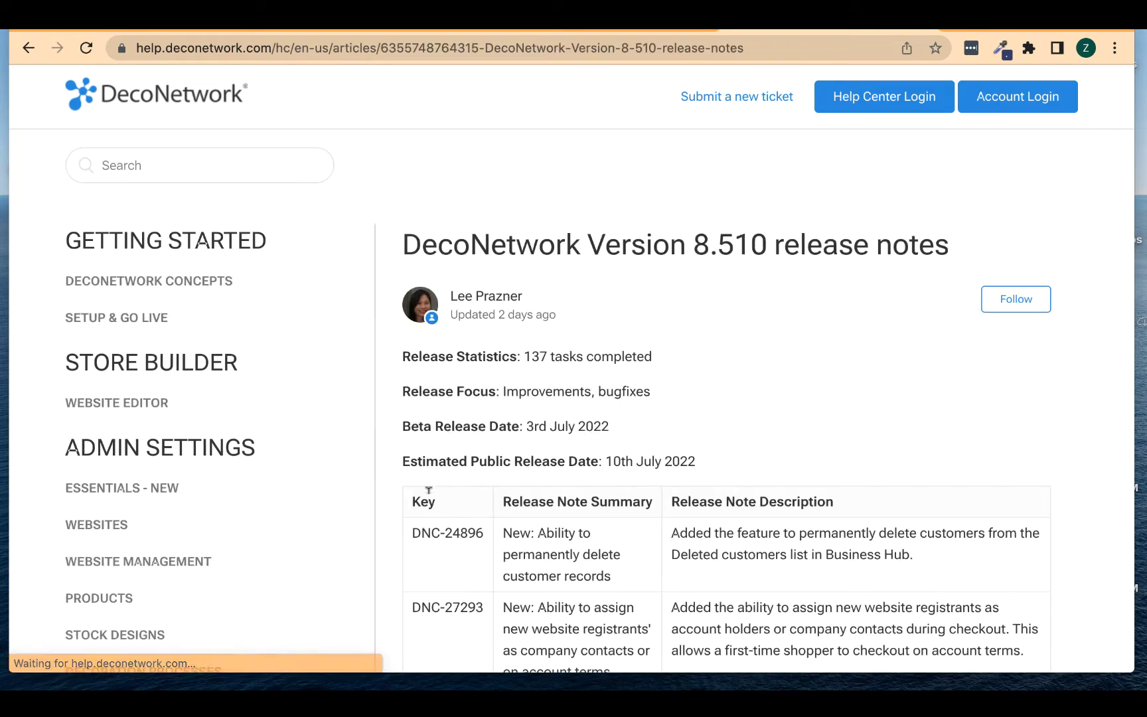
Step: Skim the Version 8.510 release notes table, then examine the opening entries on deleting customer records and assigning new website registrants
scroll(431, 483, down, 10)
scroll(428, 490, down, 5)
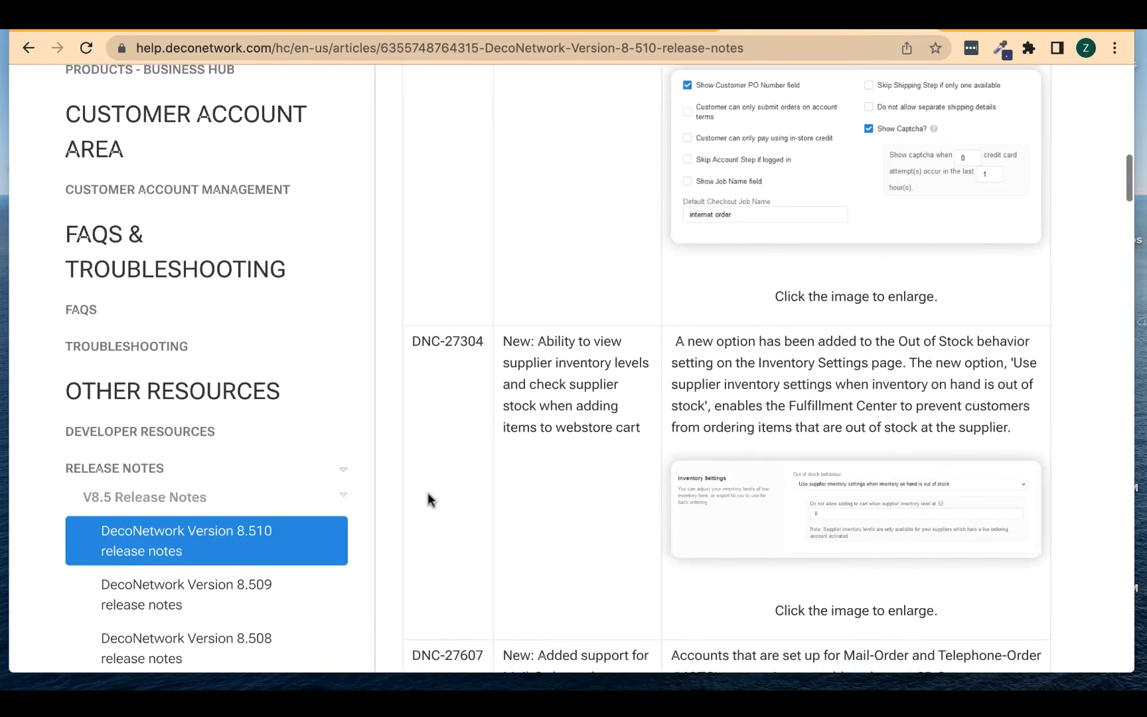
scroll(428, 490, up, 20)
scroll(428, 490, down, 20)
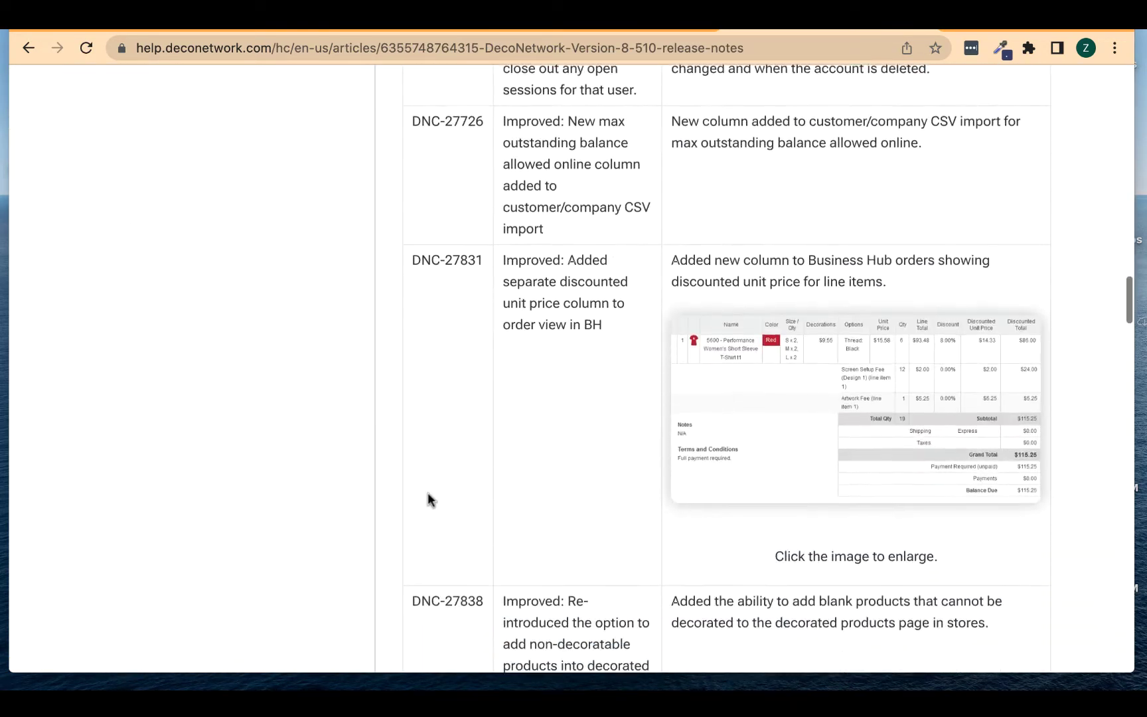
scroll(419, 481, down, 20)
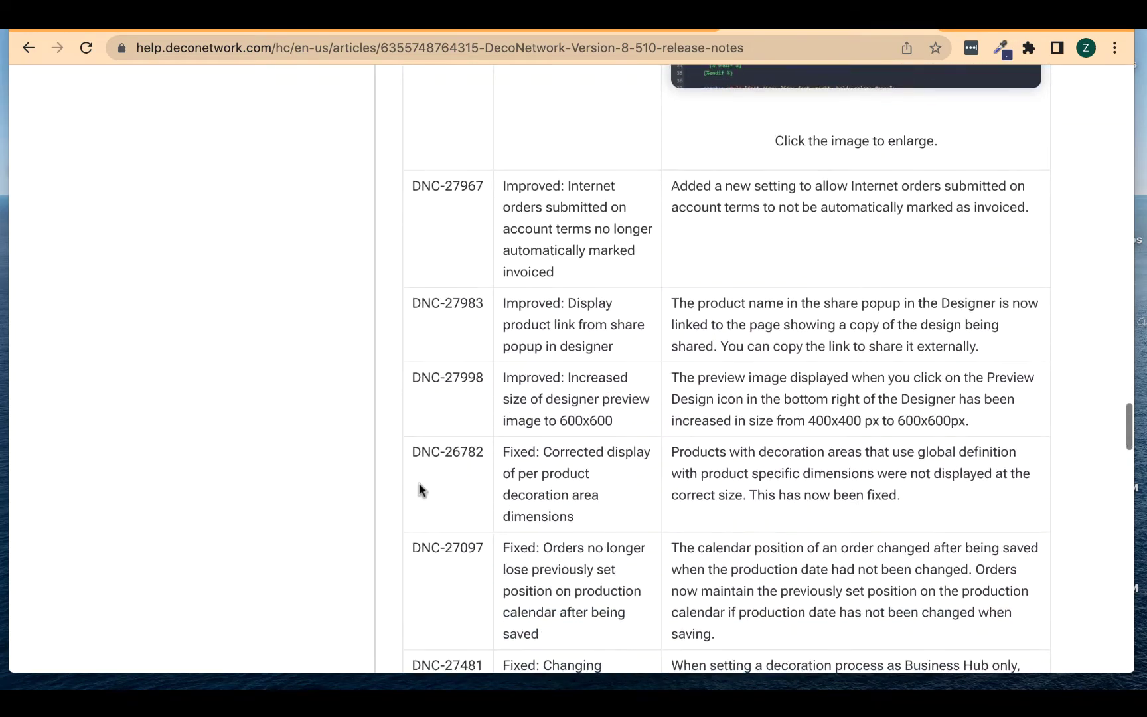
scroll(419, 490, down, 15)
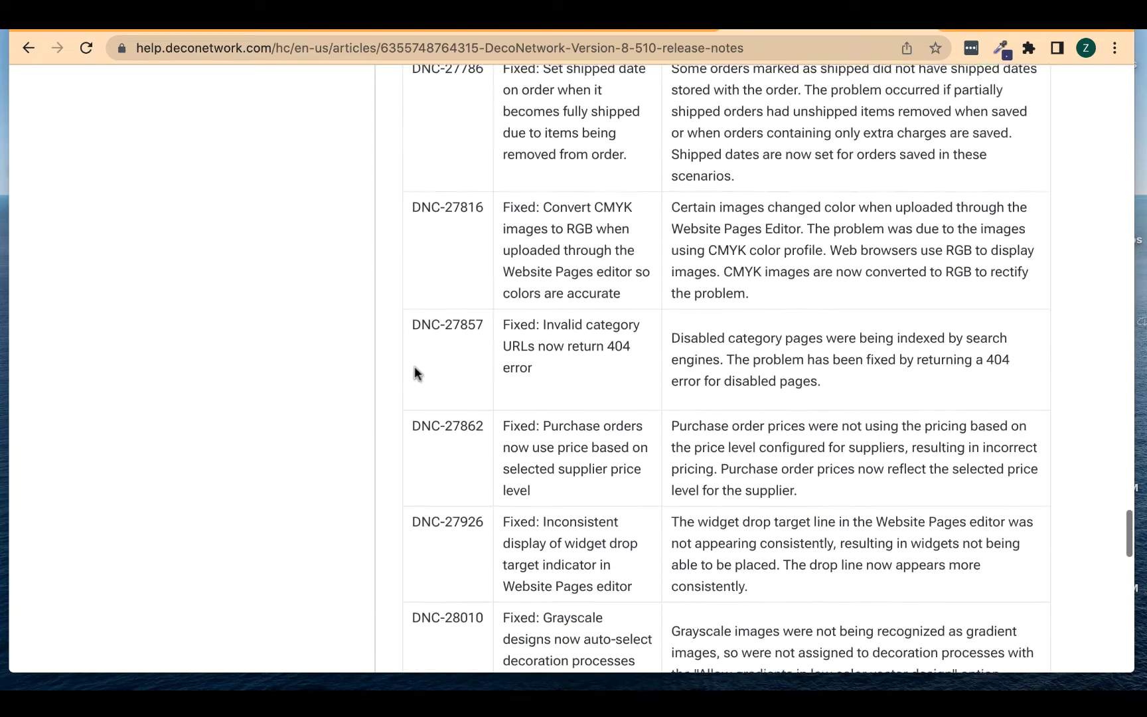
scroll(402, 316, down, 5)
scroll(403, 316, up, 20)
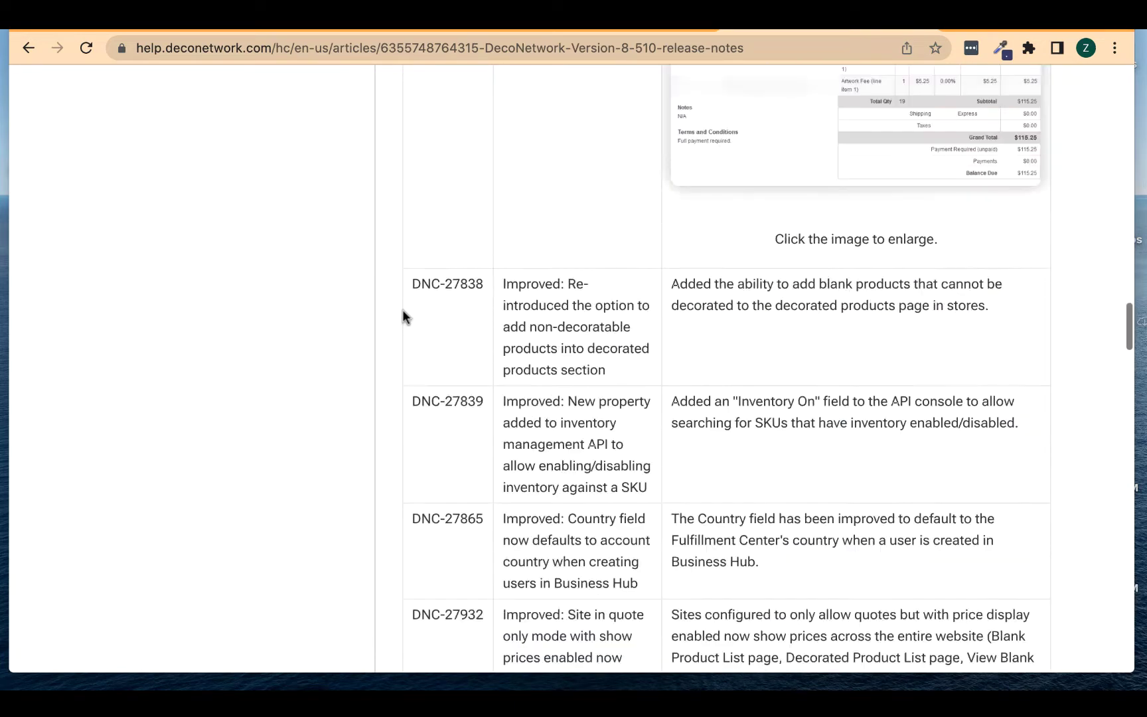
scroll(404, 316, down, 3)
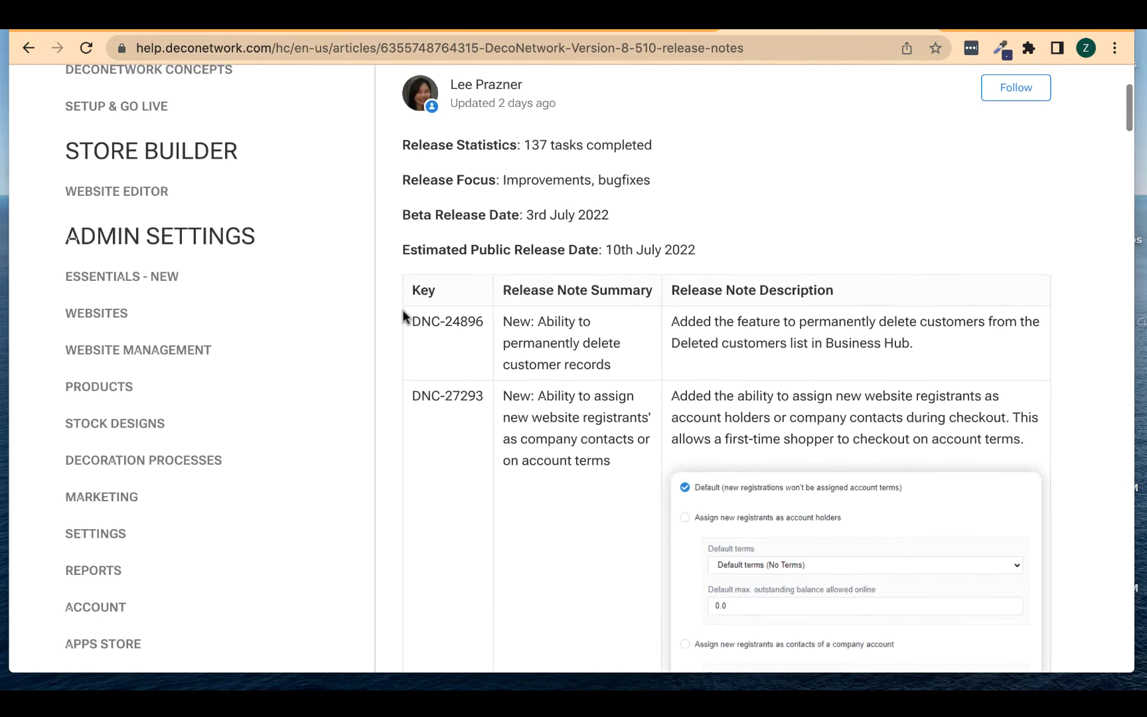
scroll(404, 317, down, 2)
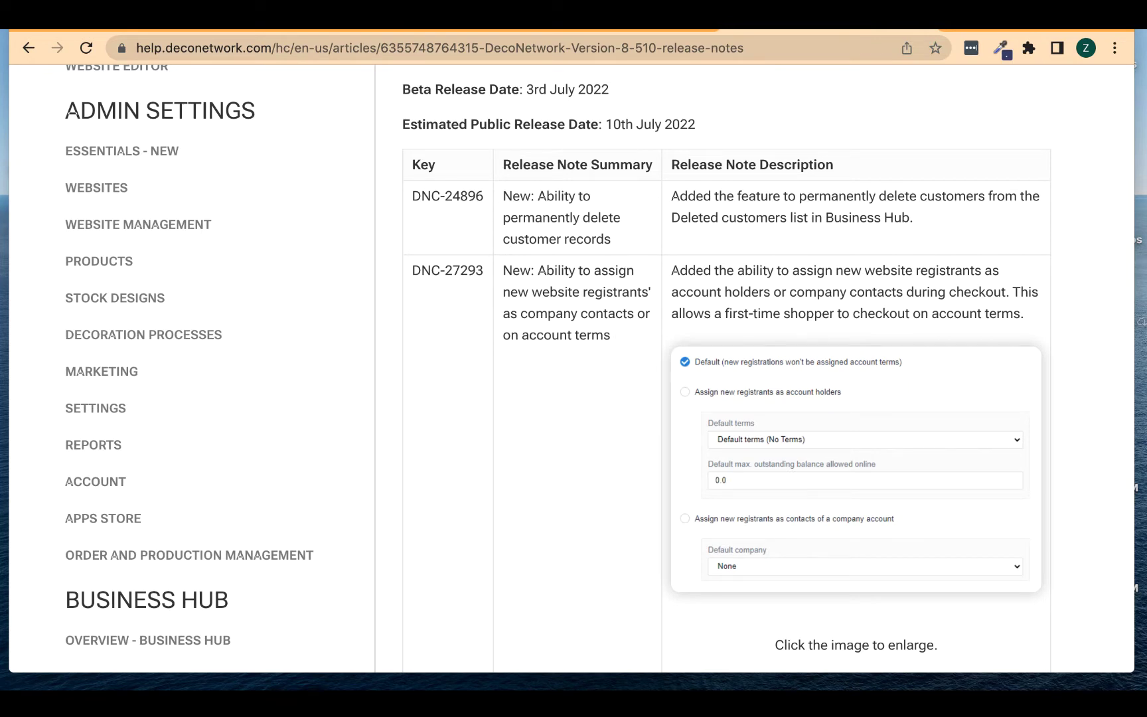
click(339, 28)
click(213, 29)
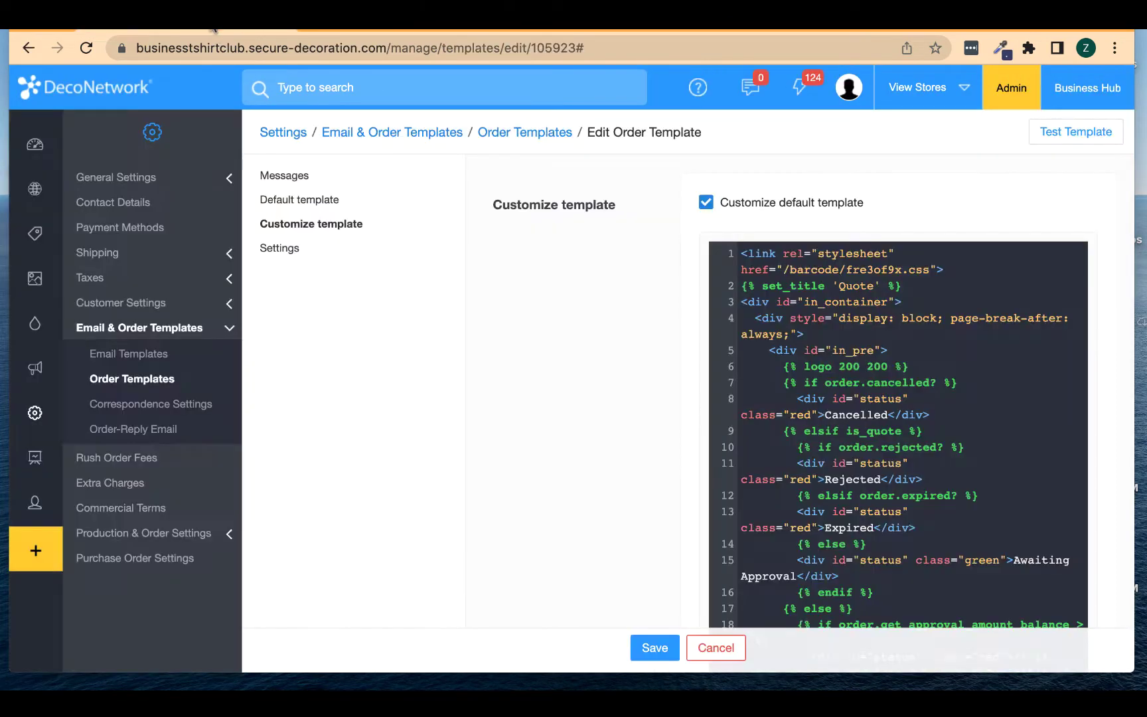
click(77, 199)
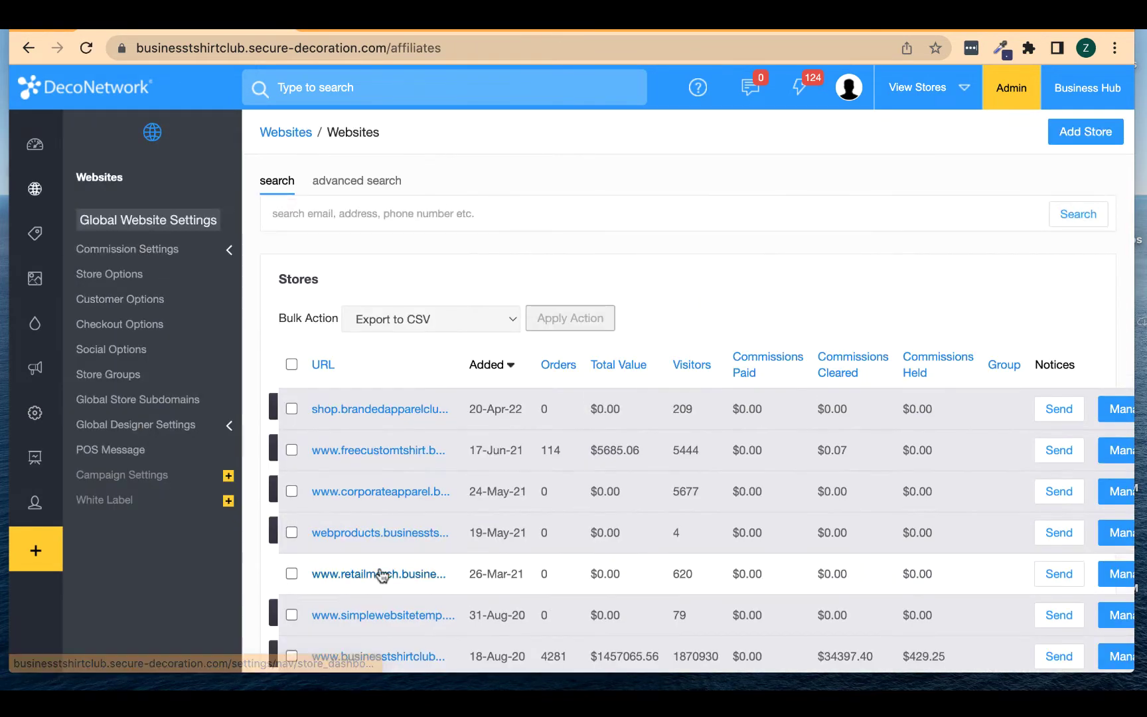
click(379, 500)
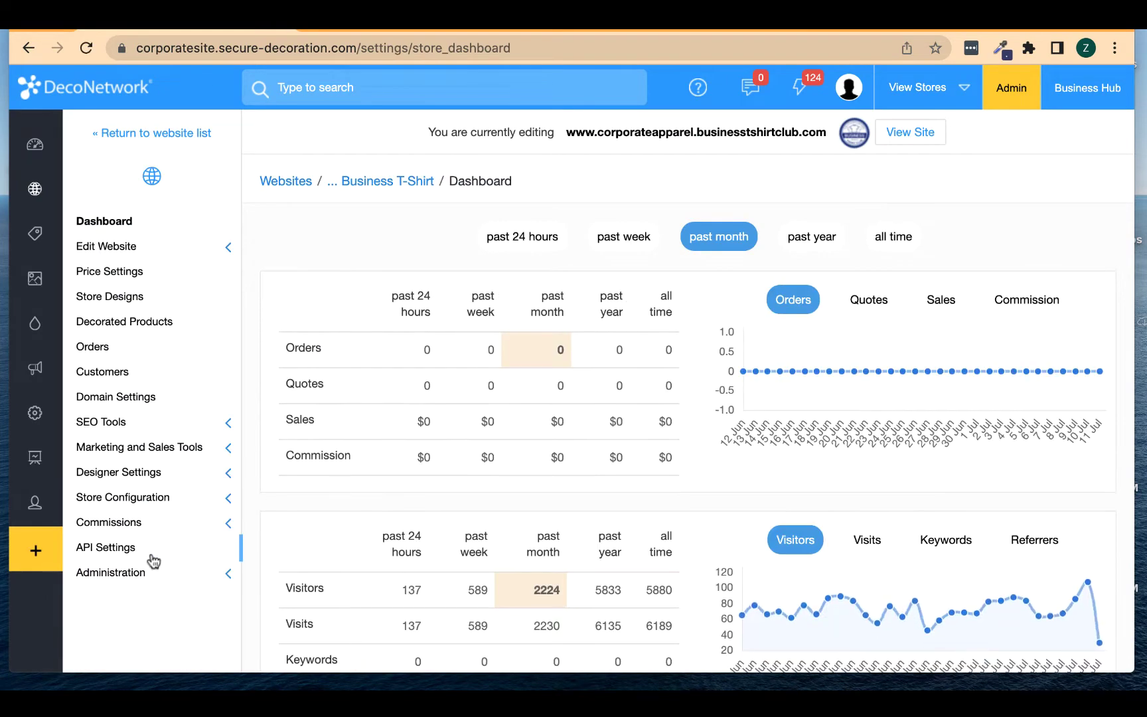
Step: Look through the store's Administration settings and open its Customer Options under Store Configuration to review the registration and login rules
click(148, 570)
scroll(147, 564, down, 10)
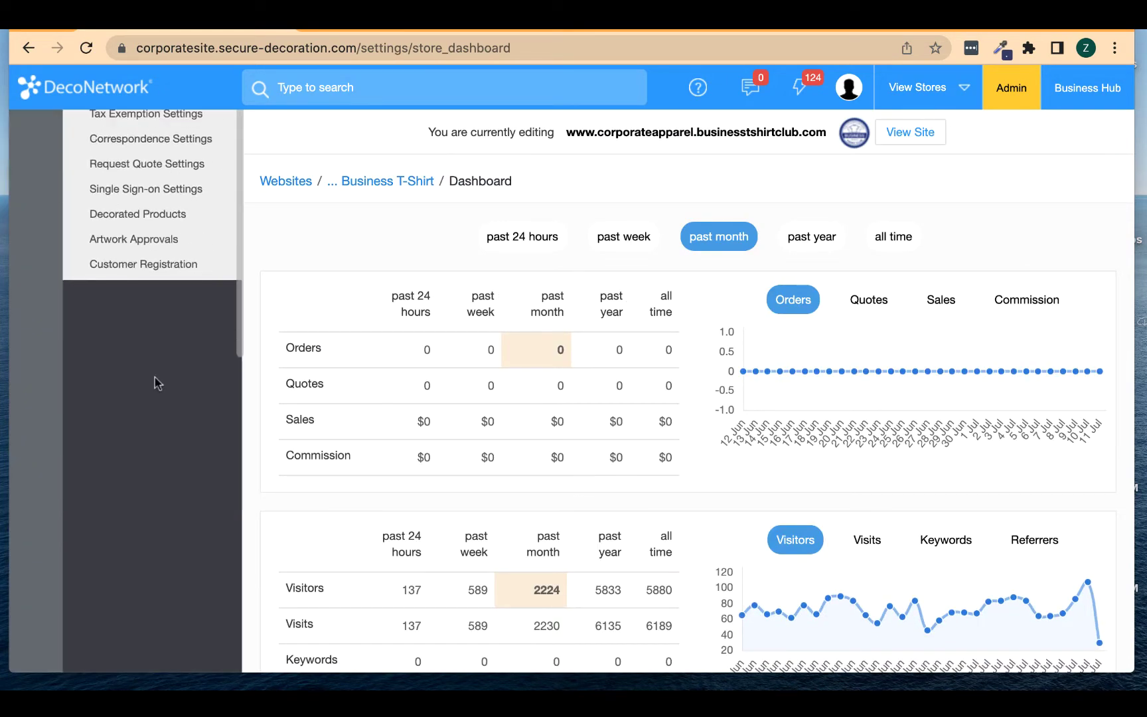
scroll(155, 384, up, 3)
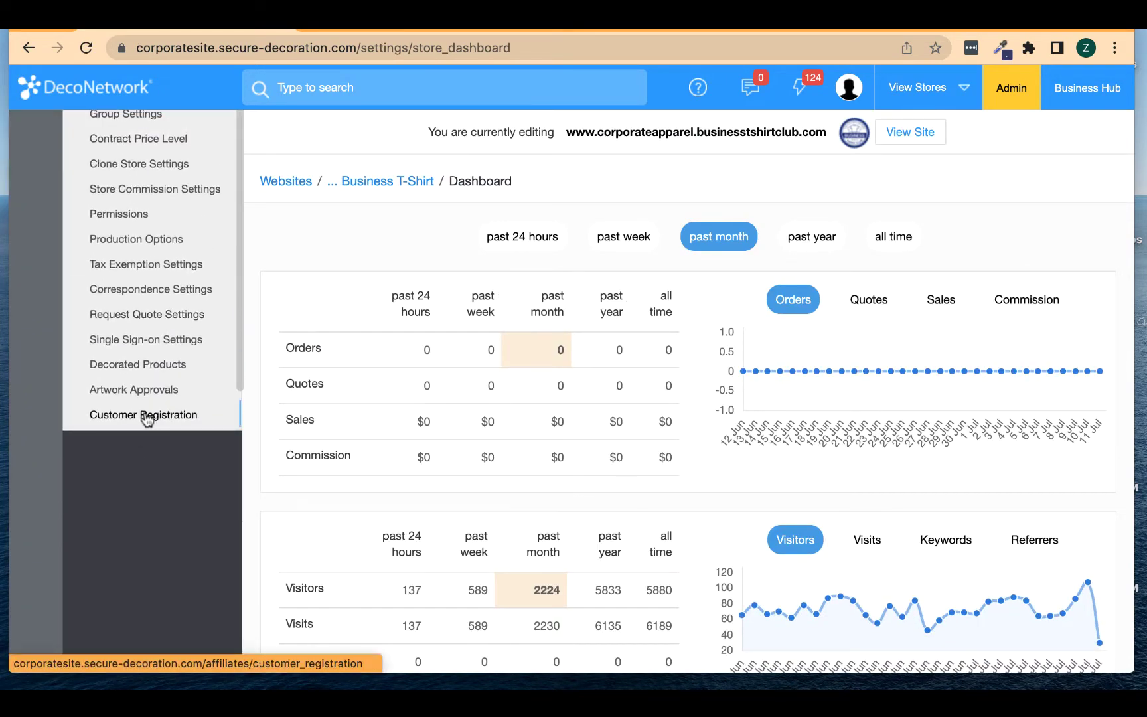
scroll(133, 415, up, 7)
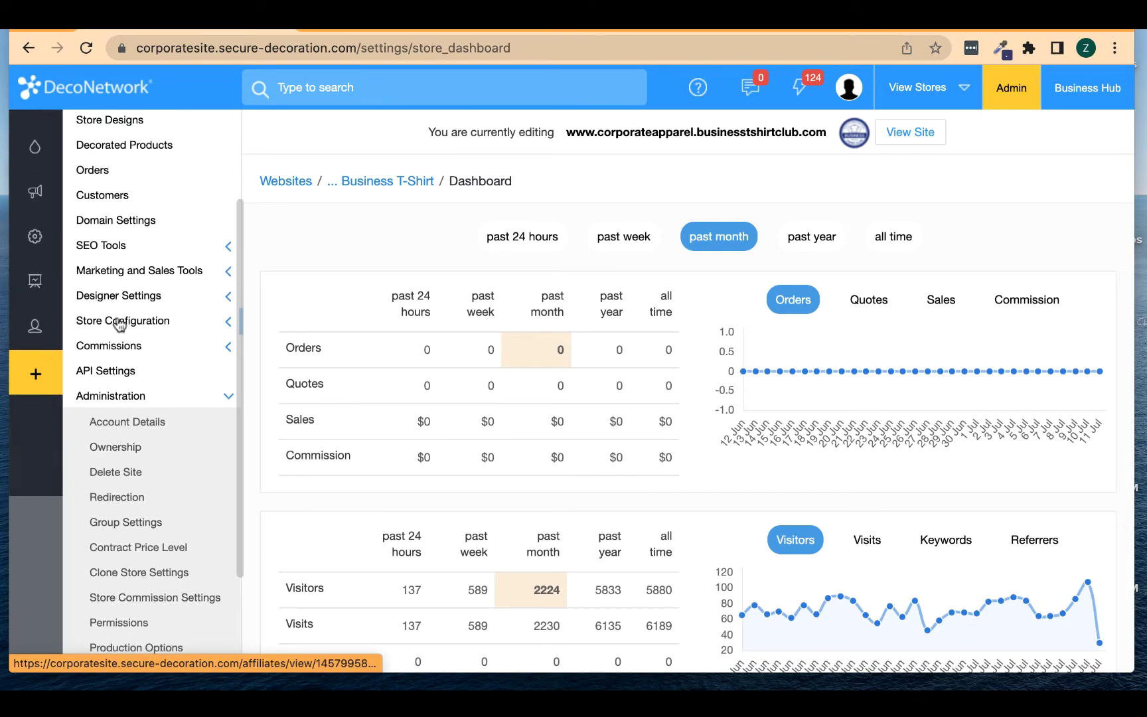
click(119, 324)
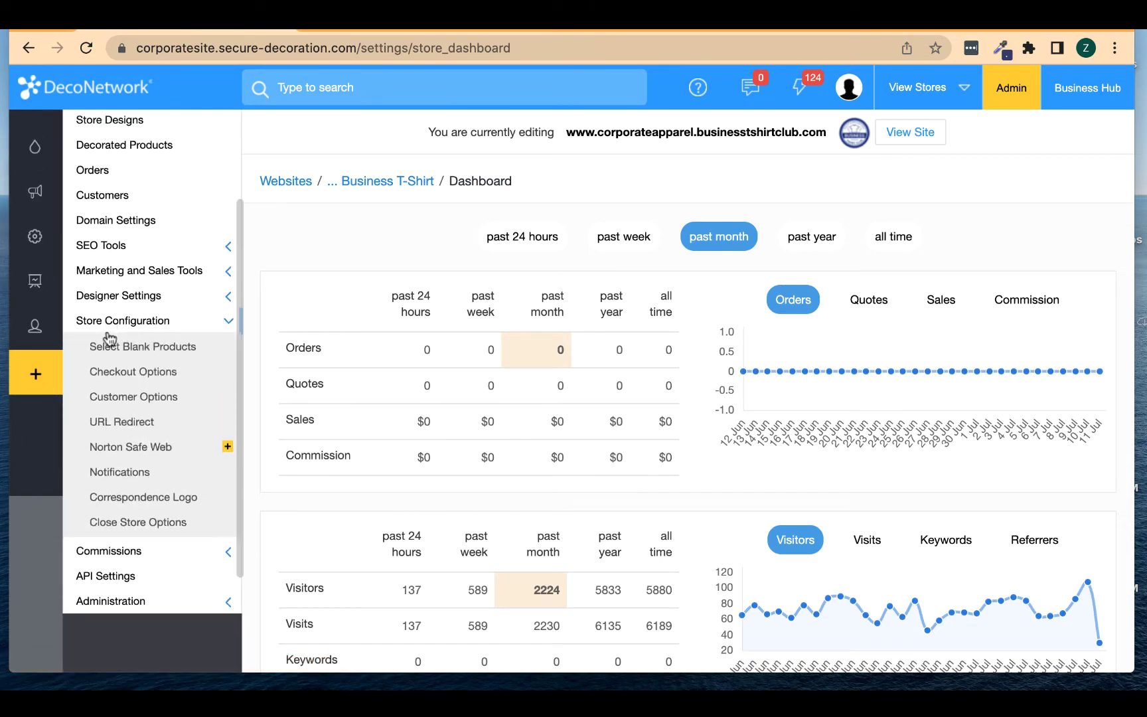
click(125, 399)
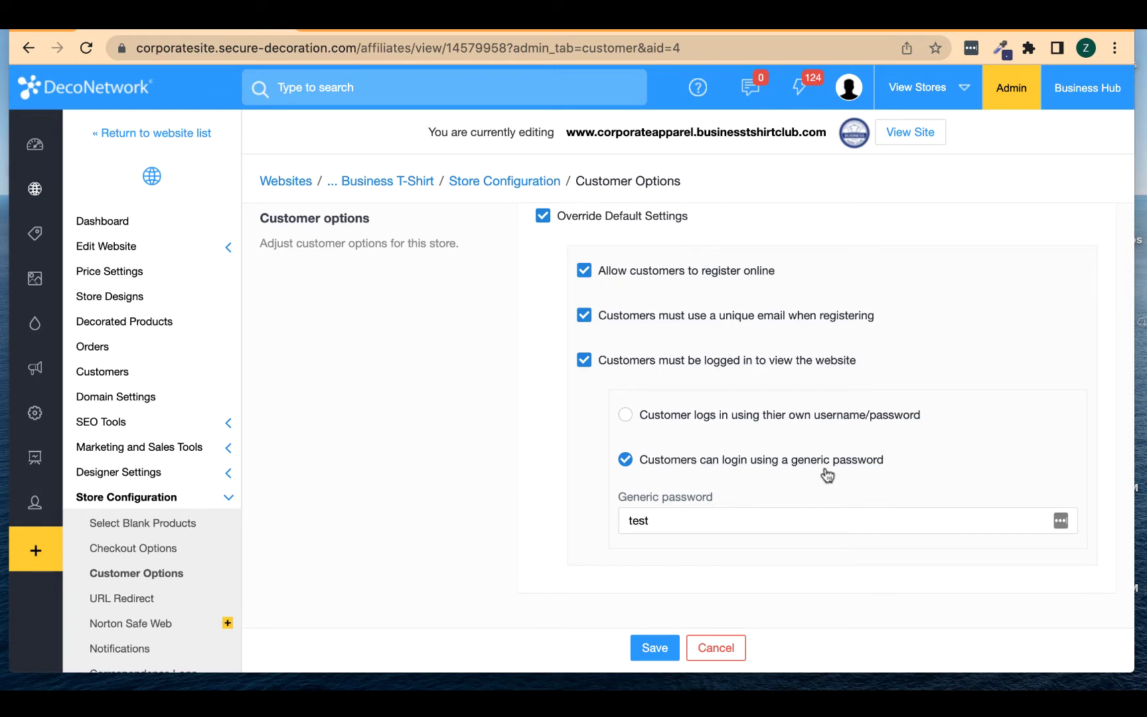
Step: Open the Customer Registration options in the store's Administration settings
scroll(207, 538, down, 5)
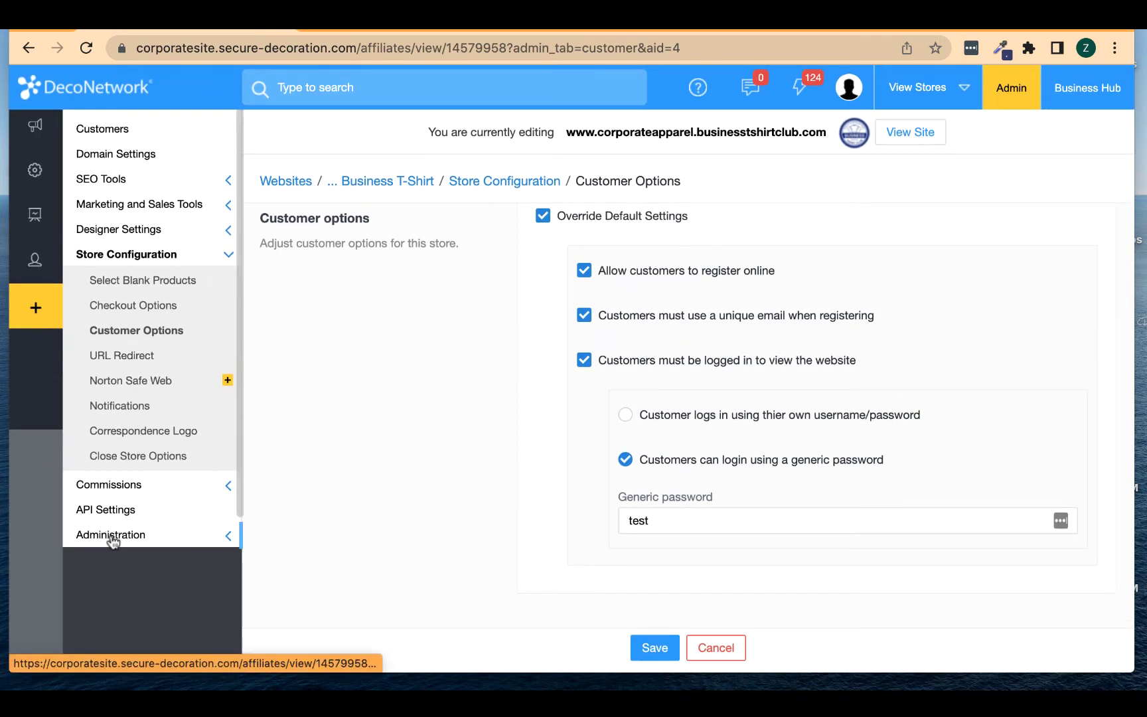
click(112, 535)
scroll(114, 525, down, 4)
click(117, 517)
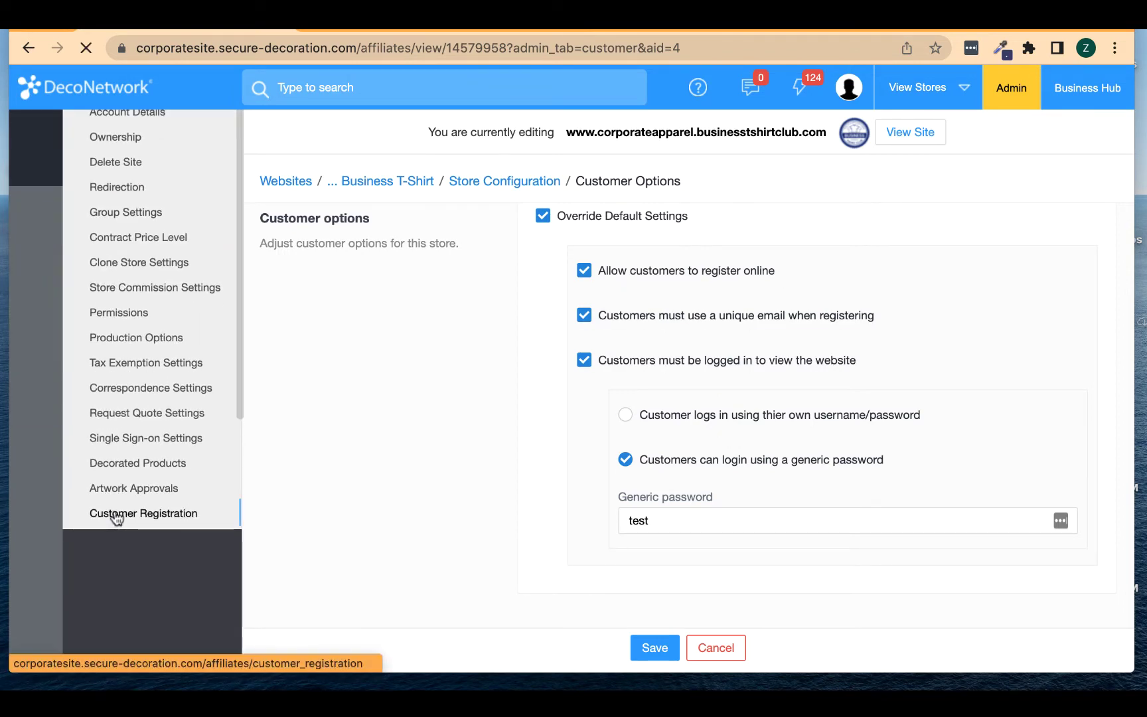
Step: Assign new registrants as contacts of a company account and view the available default companies without choosing one
click(579, 339)
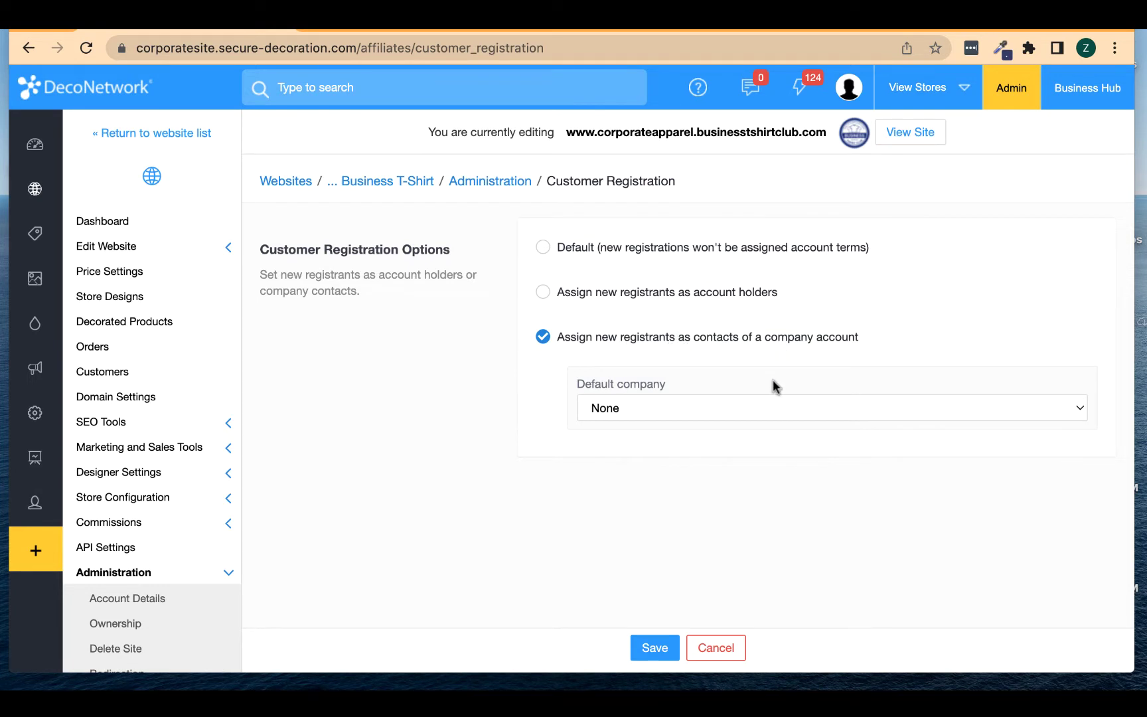
click(767, 399)
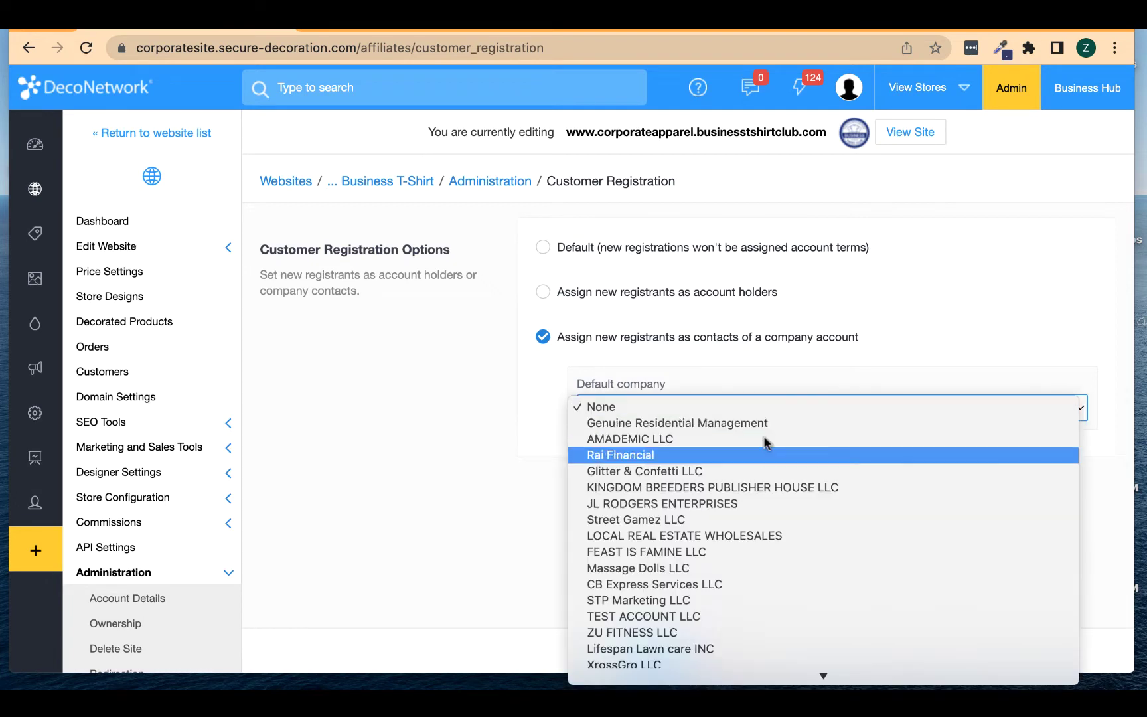
click(922, 284)
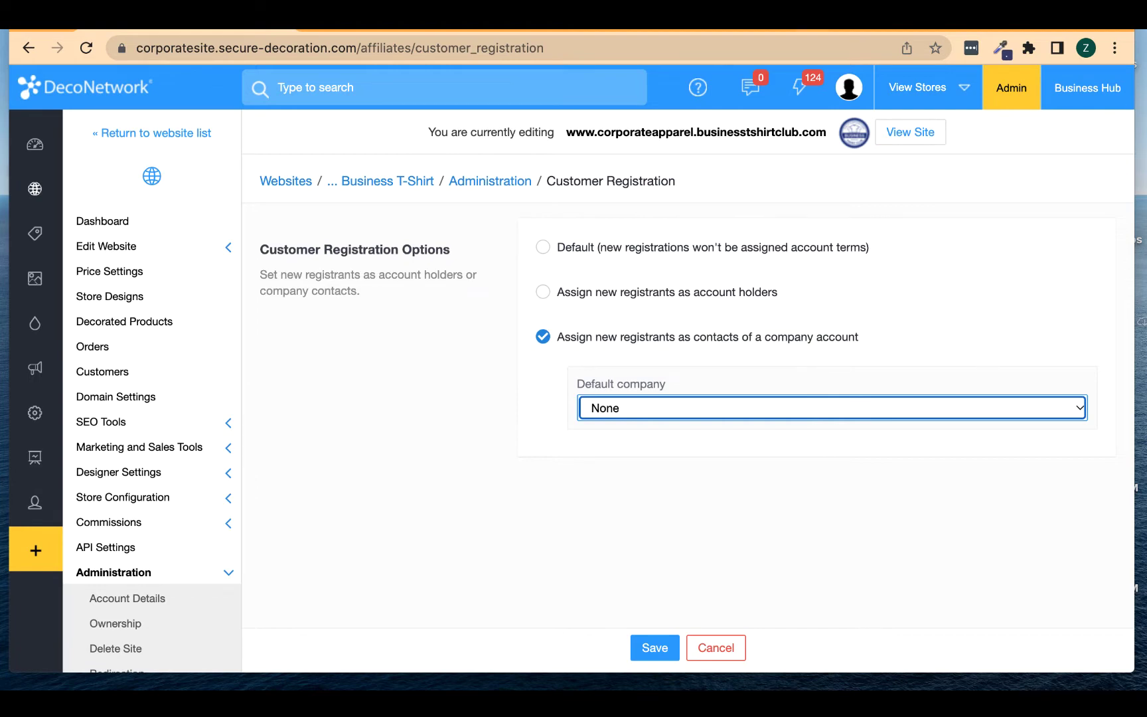
Step: Return to the release notes and examine the new-feature entries from account-terms-only ordering (DNC-27954) through Direct-to-Film printing (DNC-27899)
click(857, 31)
scroll(758, 488, down, 5)
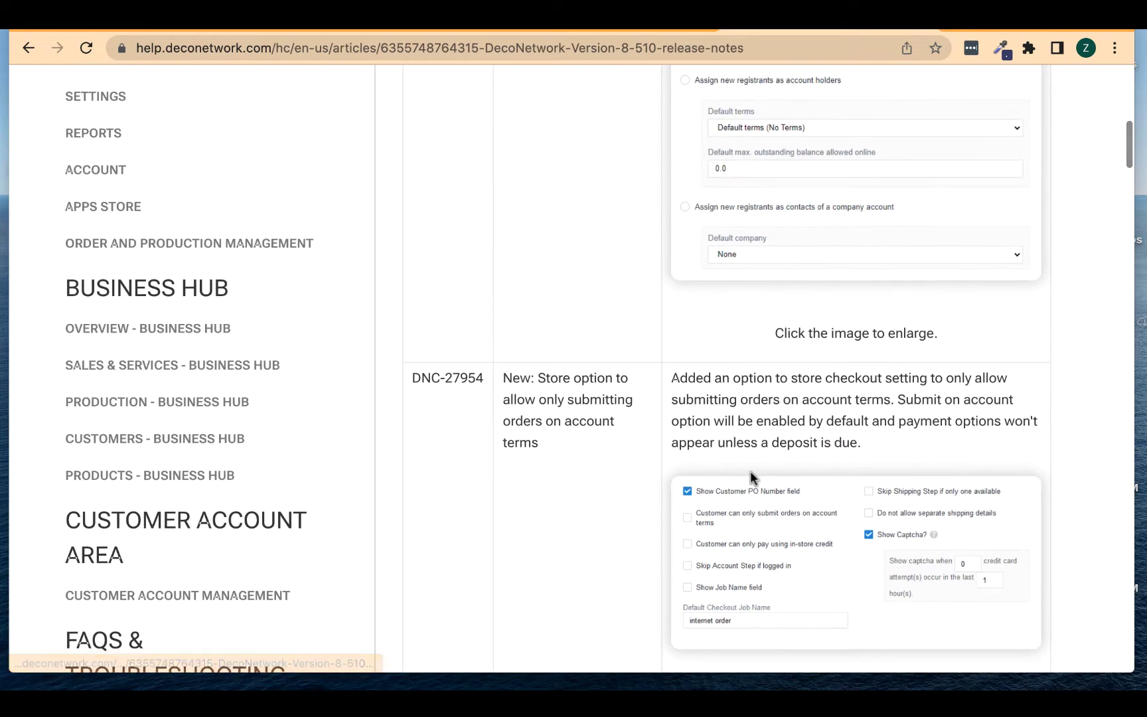
scroll(751, 471, down, 6)
scroll(750, 473, up, 7)
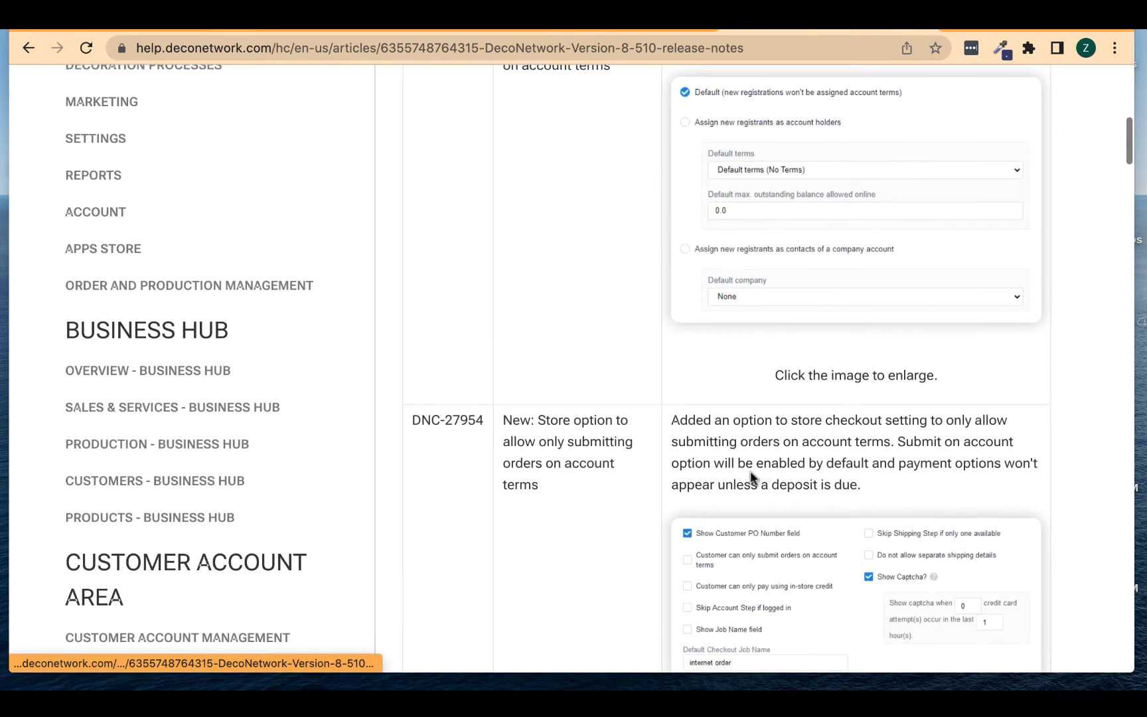
scroll(751, 473, down, 3)
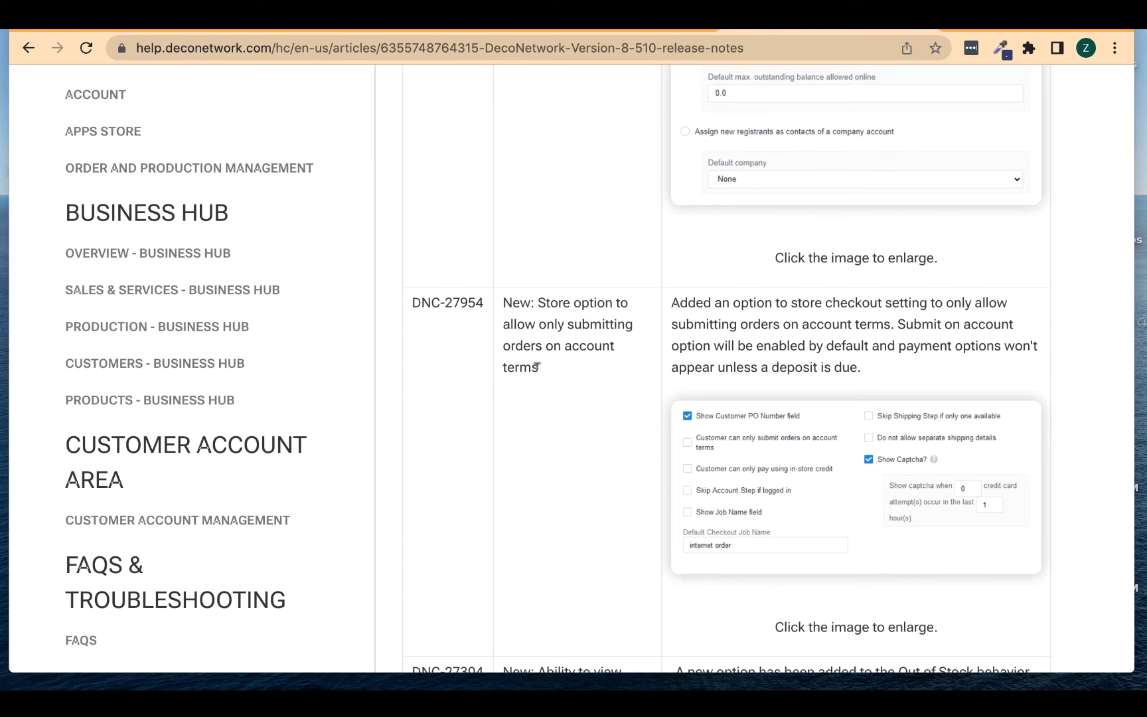
scroll(537, 371, down, 1)
scroll(537, 366, up, 1)
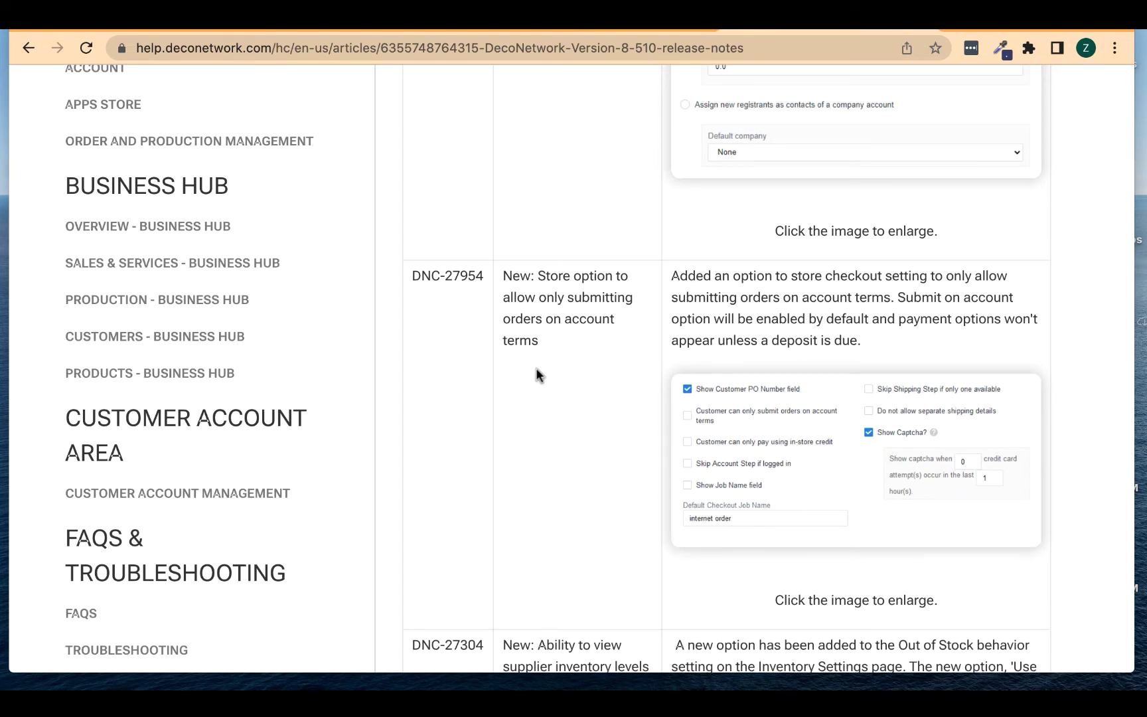
scroll(537, 374, down, 3)
scroll(537, 374, down, 8)
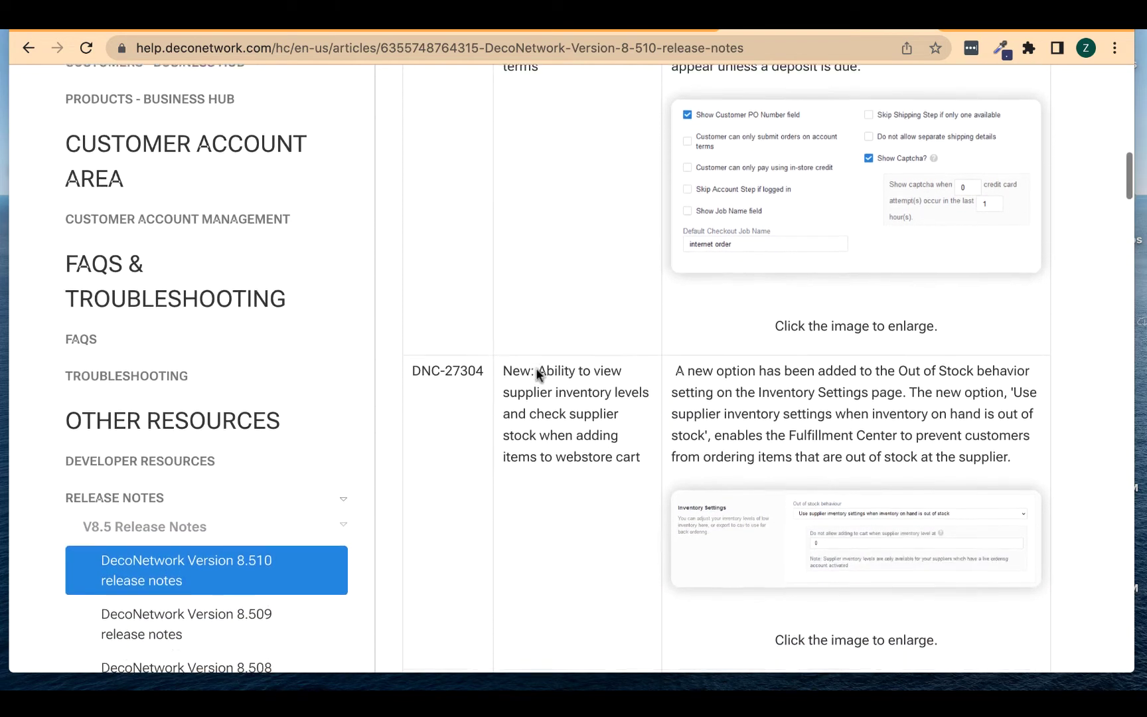
scroll(537, 374, down, 5)
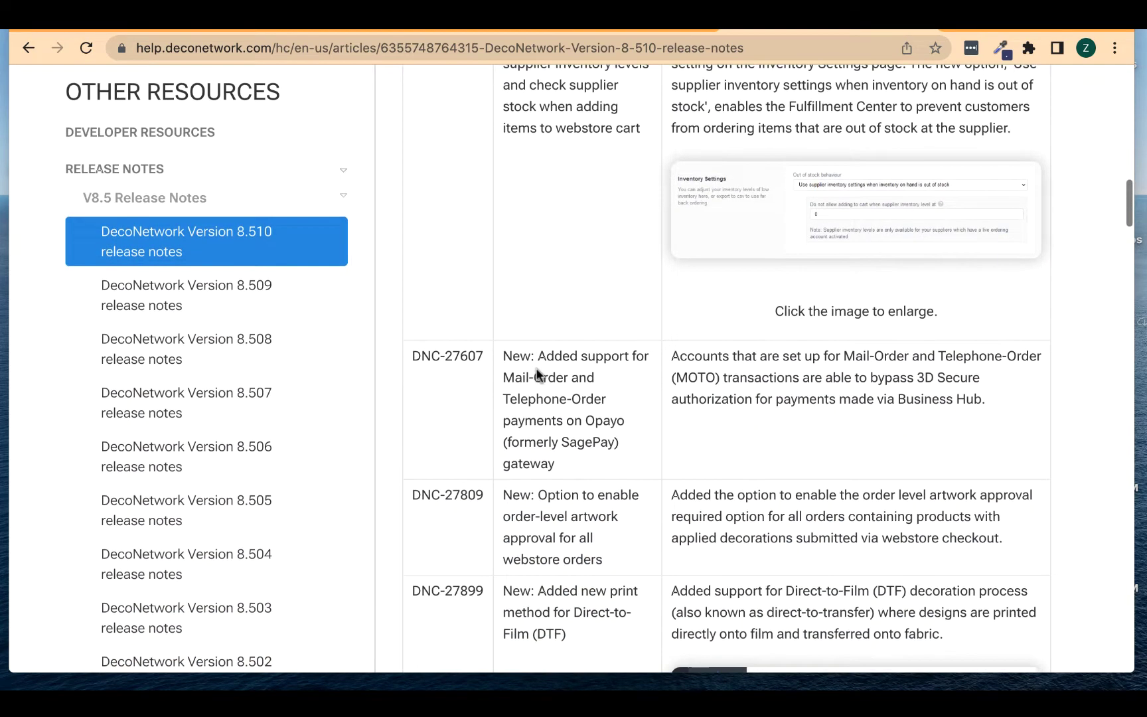
scroll(537, 374, down, 3)
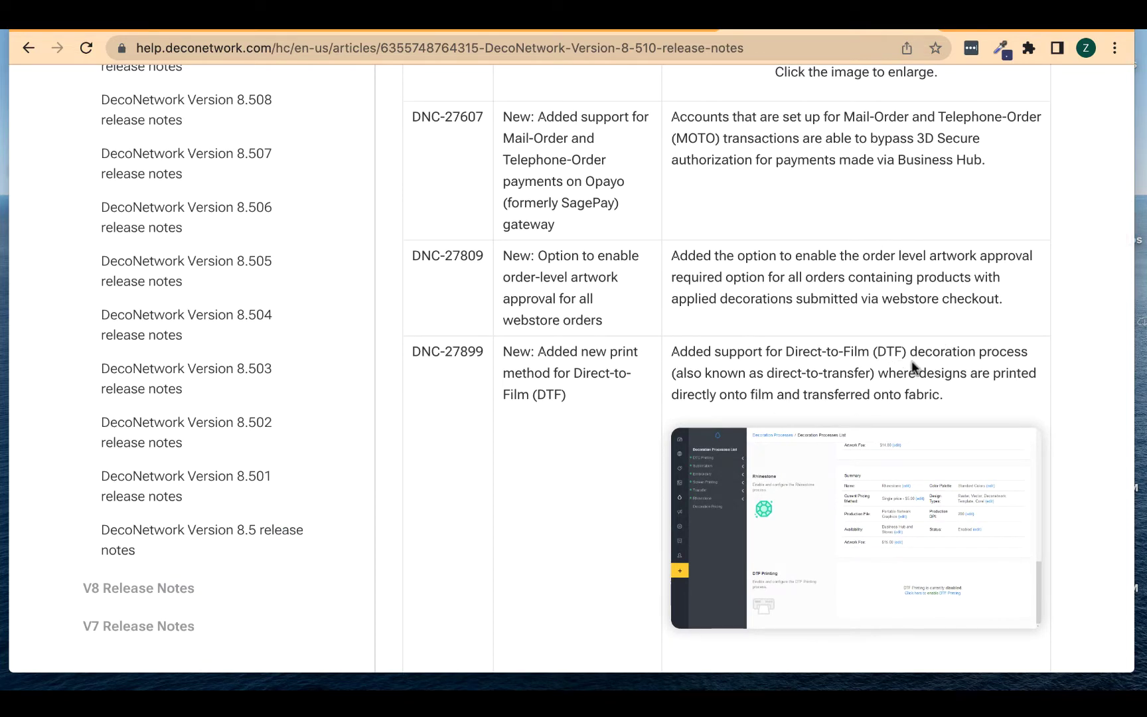
scroll(912, 361, down, 3)
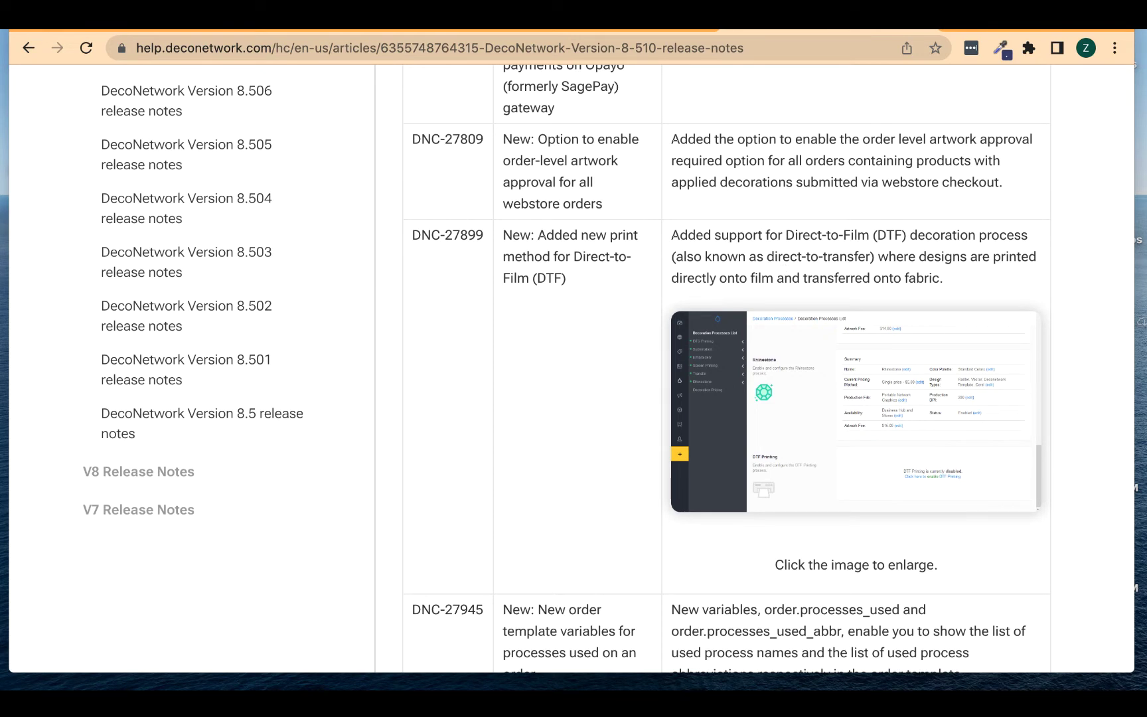
scroll(928, 323, down, 5)
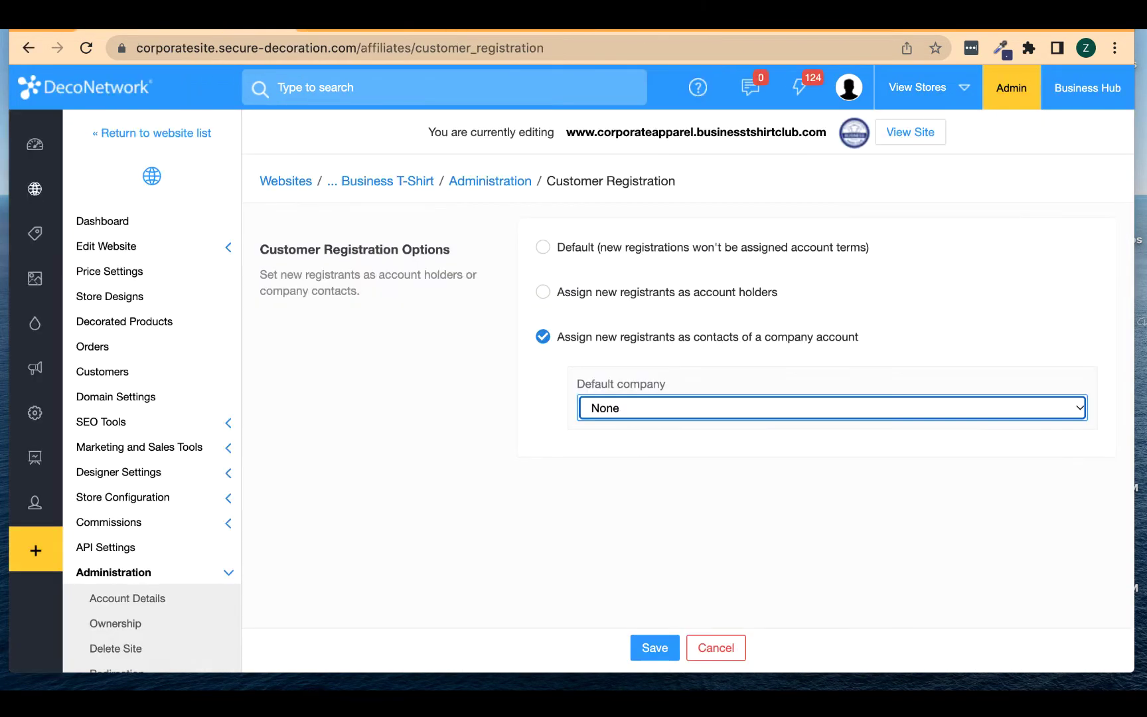
Step: Open the Order template for editing from the Email & Order Templates settings in the DecoNetwork admin site
mouse_move(7, 488)
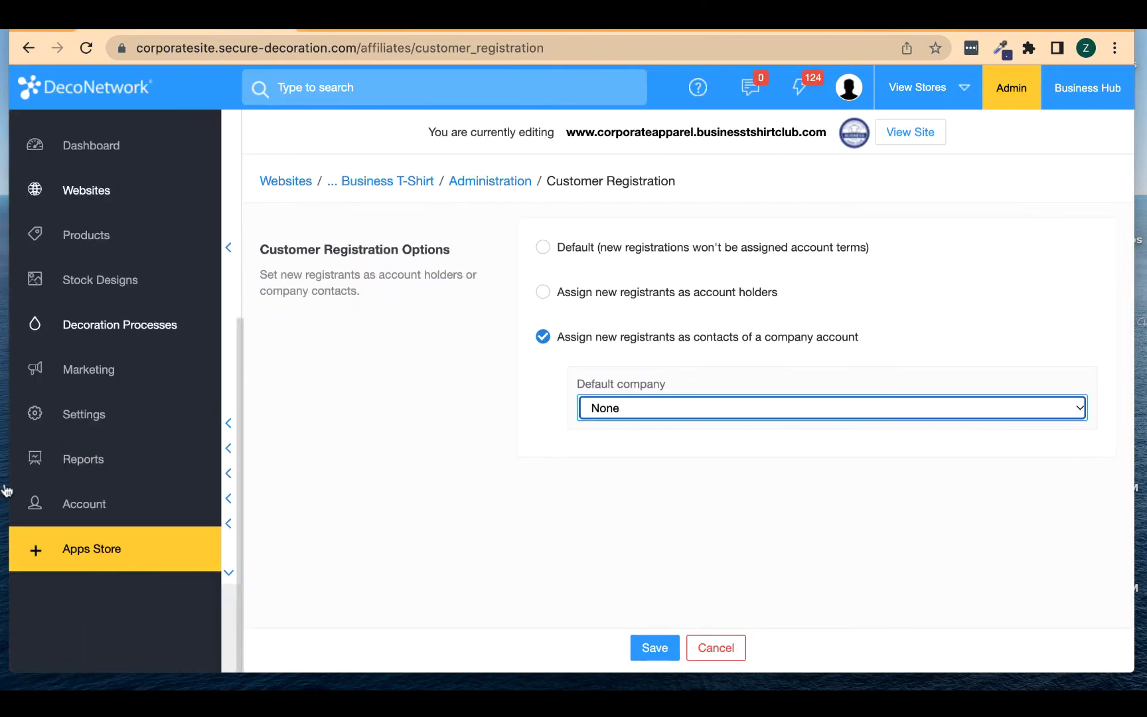
click(82, 425)
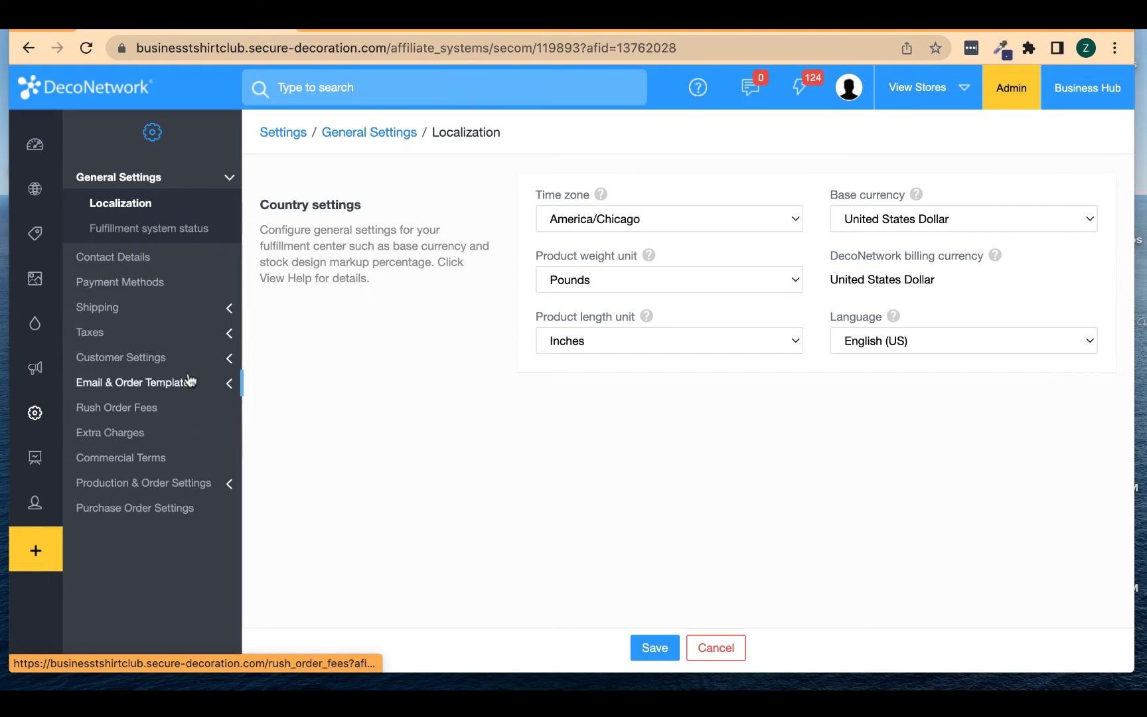
click(187, 382)
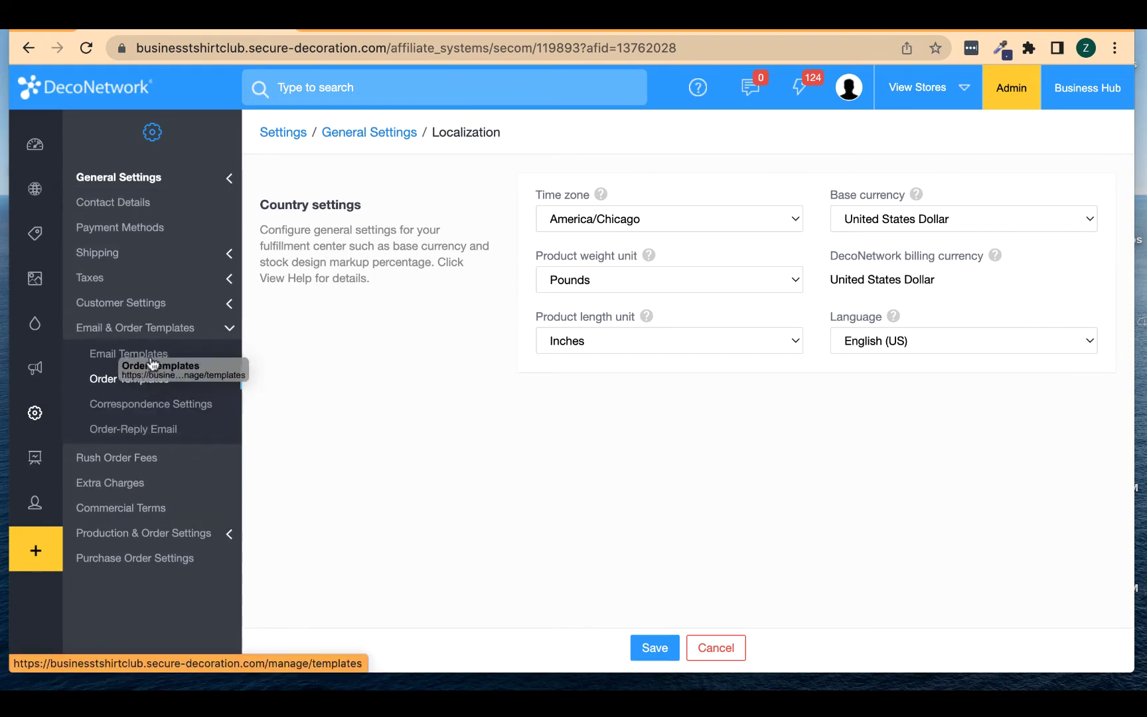
click(136, 388)
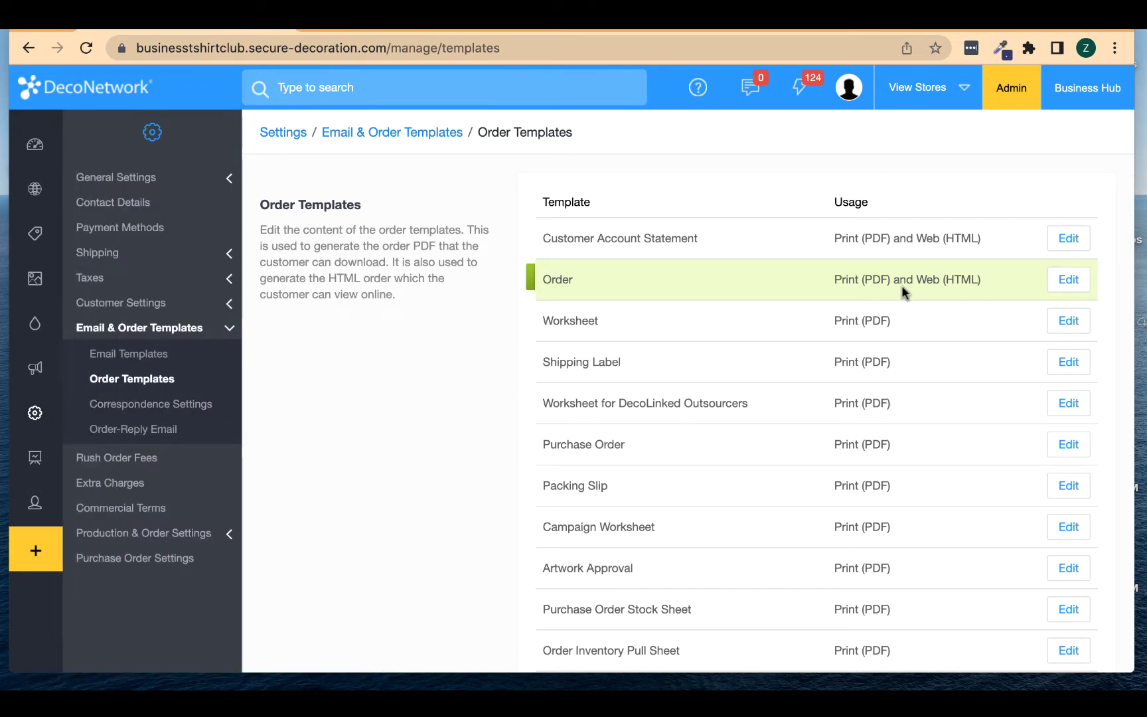
click(1078, 285)
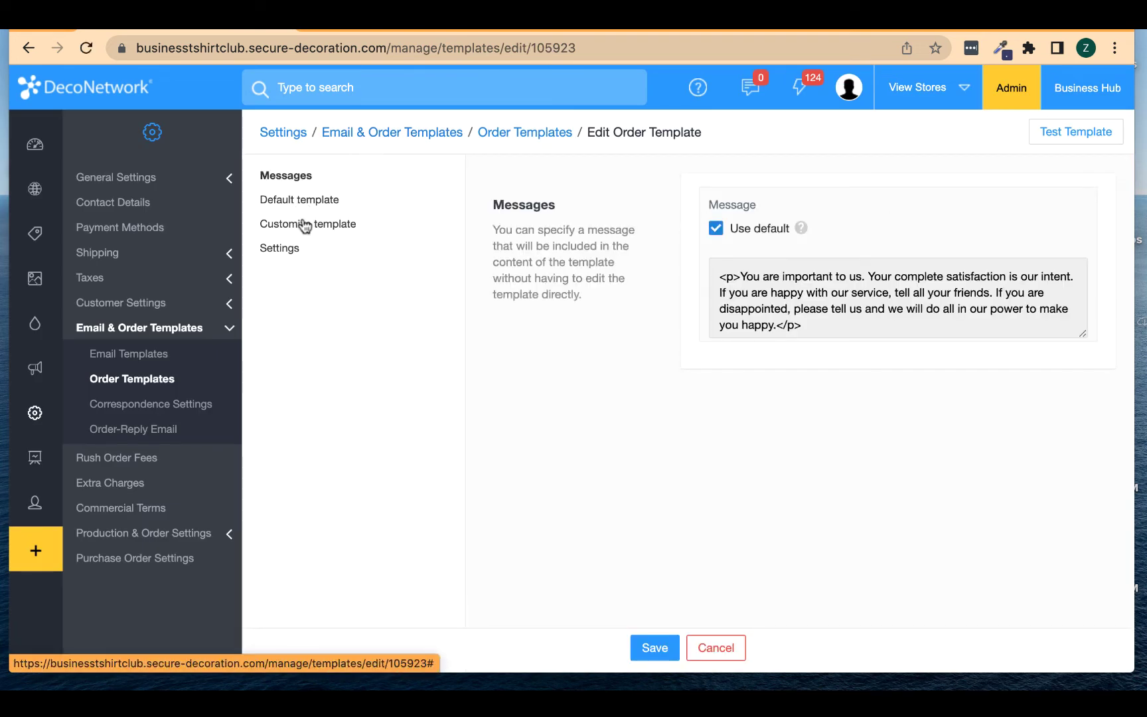
Step: Examine the Order template's custom code, including its line numbers and syntax highlighting, without editing it
click(306, 224)
scroll(975, 424, down, 3)
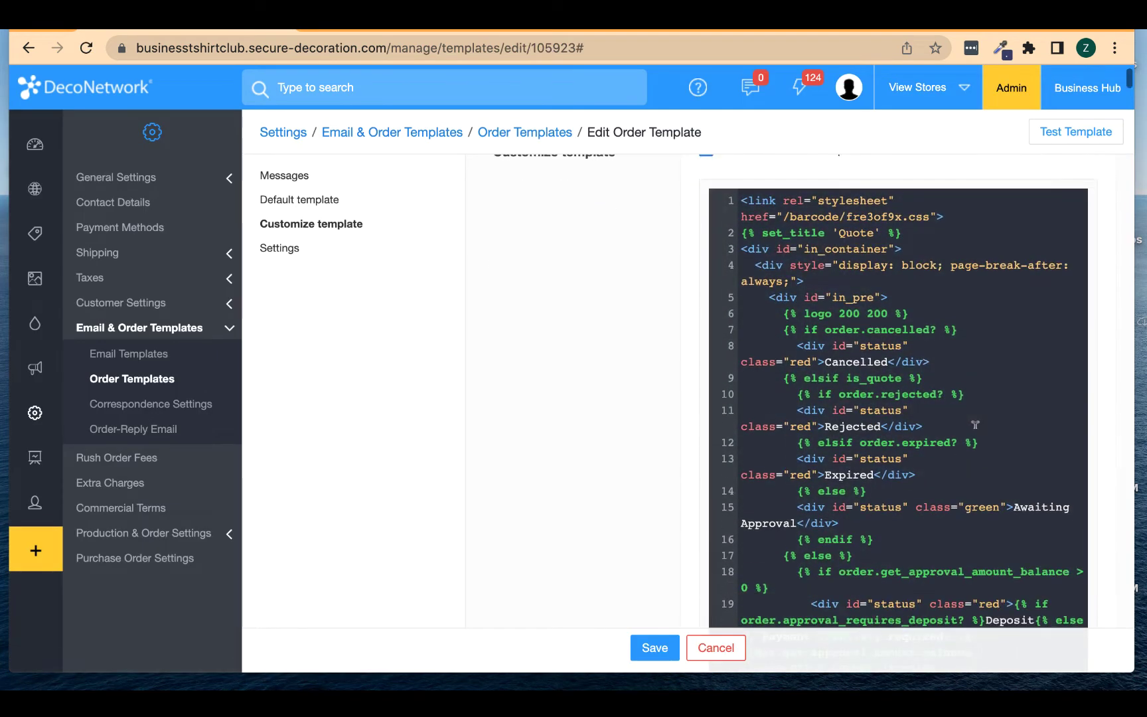
scroll(975, 425, down, 5)
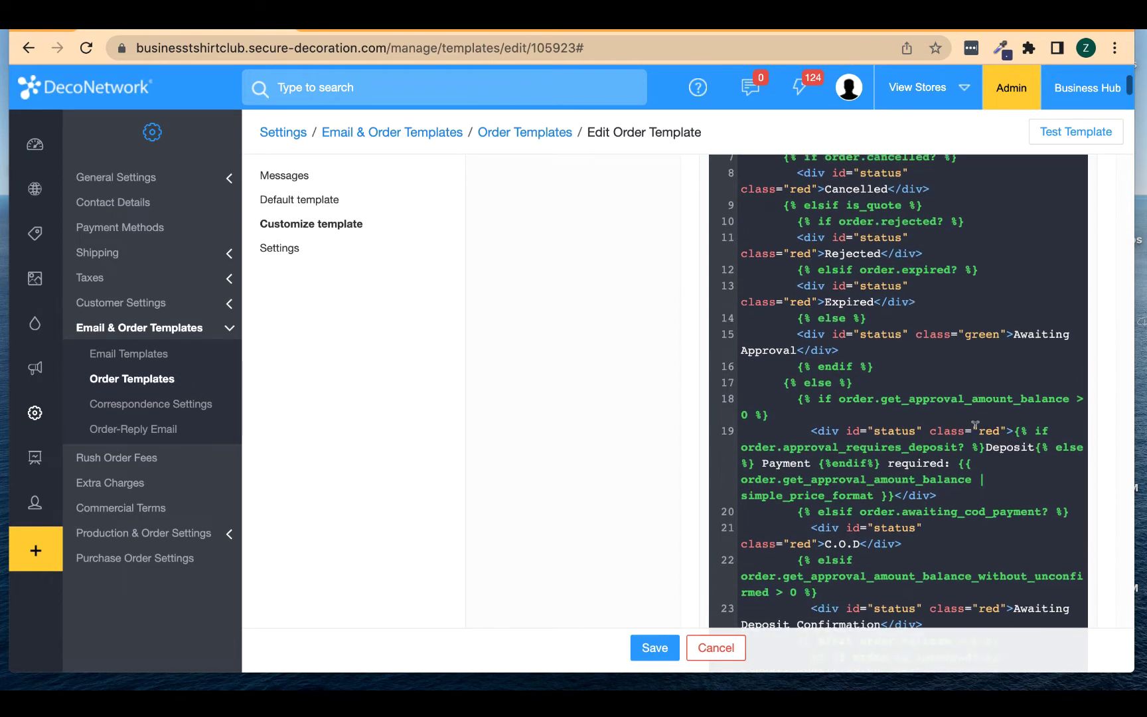
scroll(975, 424, down, 4)
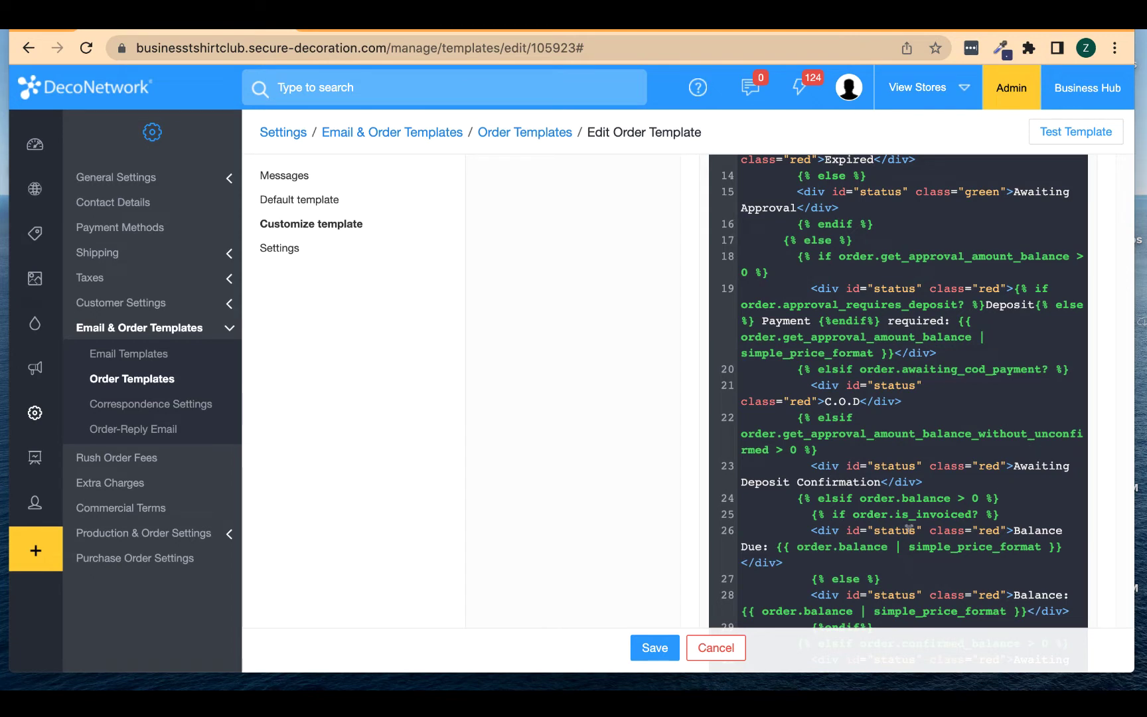
scroll(909, 529, down, 4)
scroll(909, 529, down, 3)
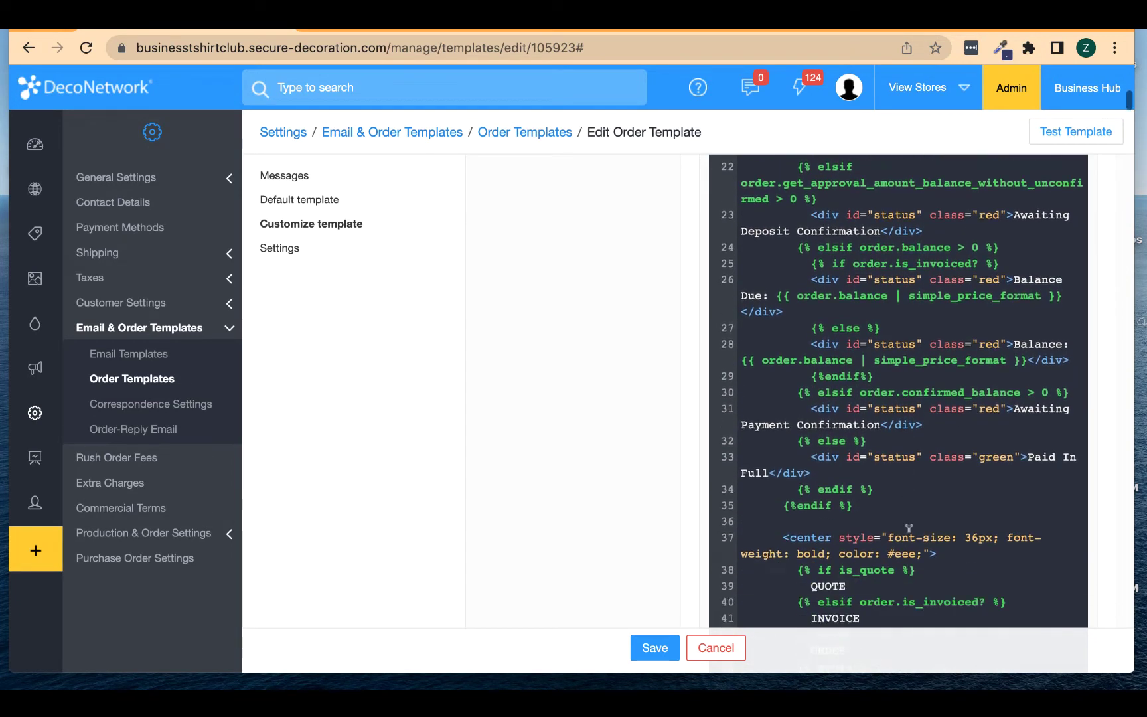
scroll(909, 528, up, 15)
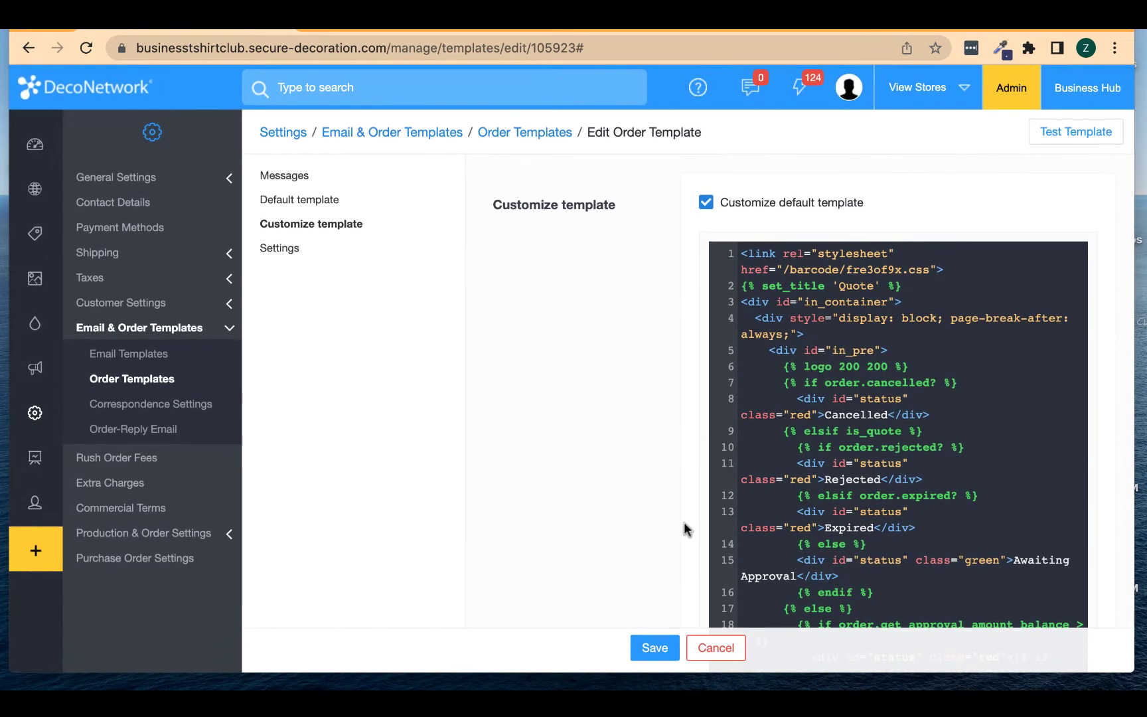
Step: Return to the release notes and read the entries from order template variables (DNC-27945) through the improved template editor (DNC-27963)
mouse_move(74, 241)
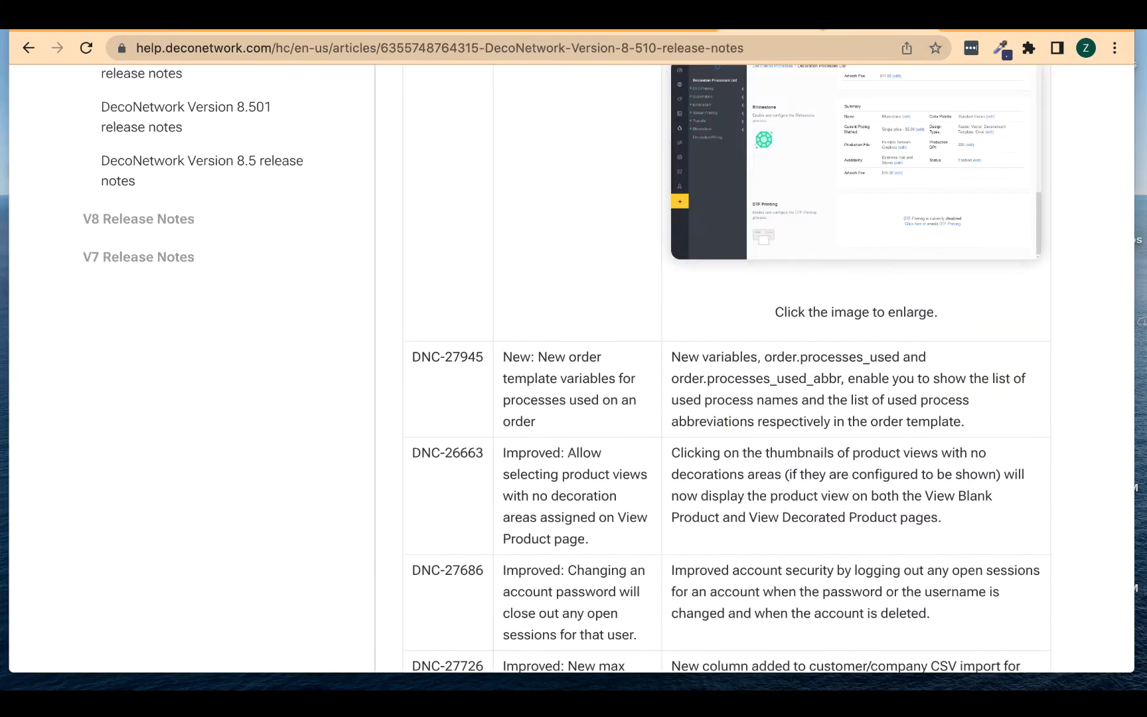
scroll(589, 319, down, 5)
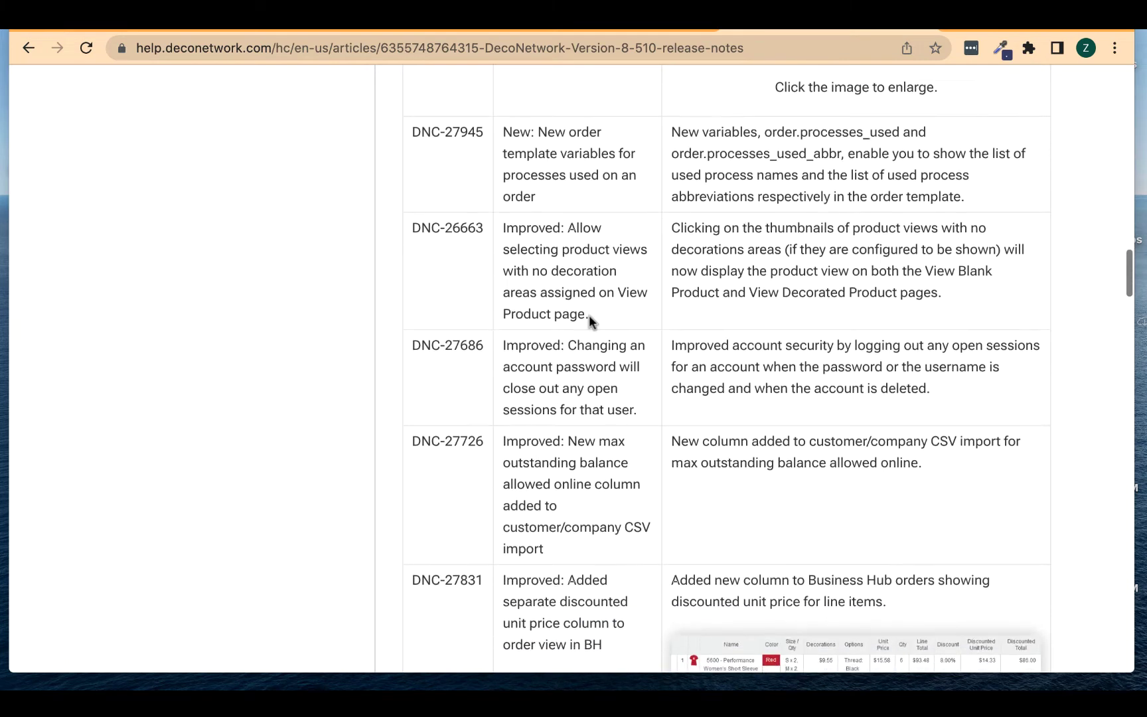
scroll(590, 321, down, 4)
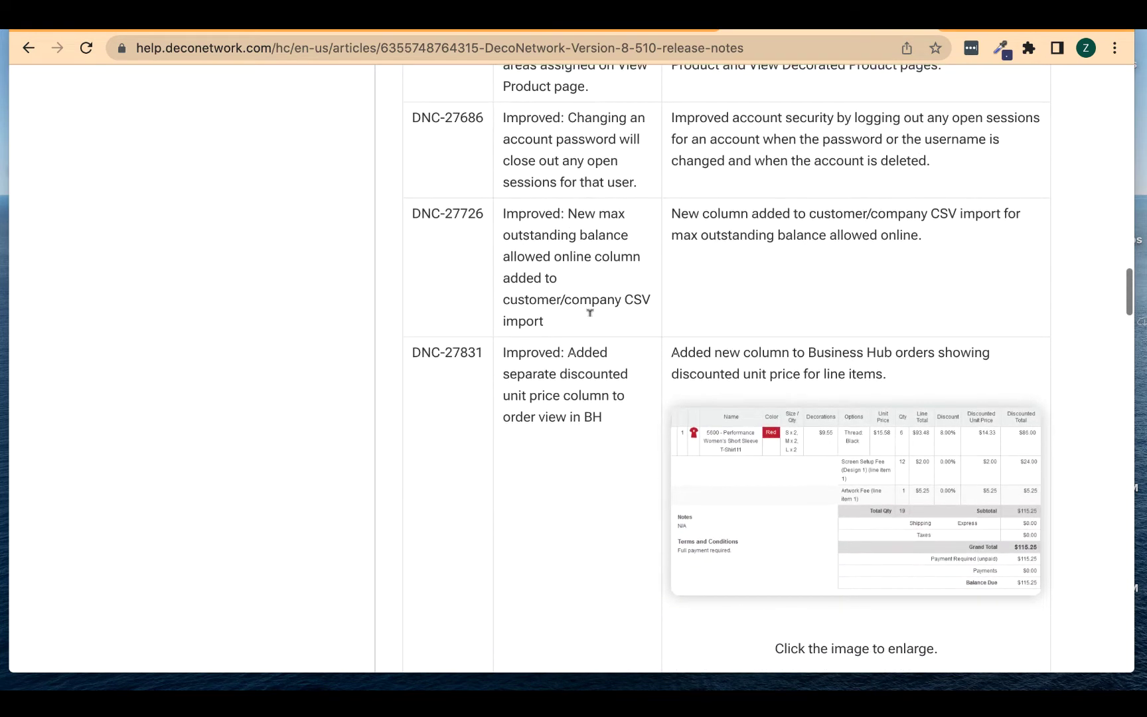
scroll(589, 321, down, 3)
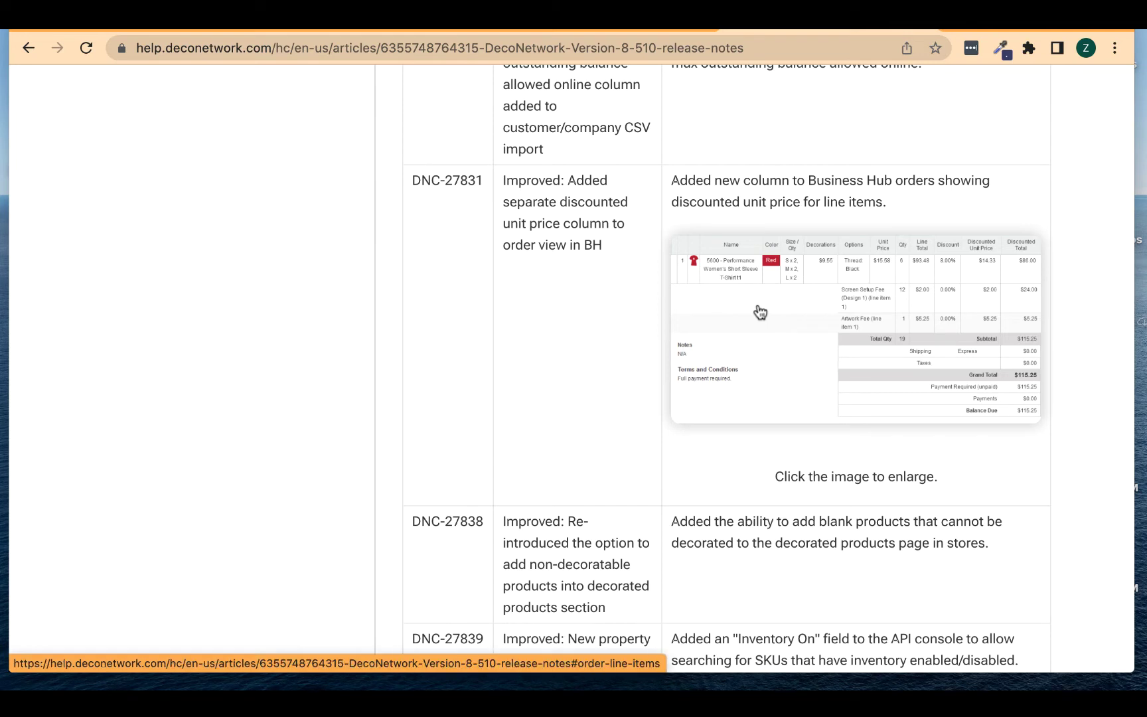
scroll(760, 313, down, 4)
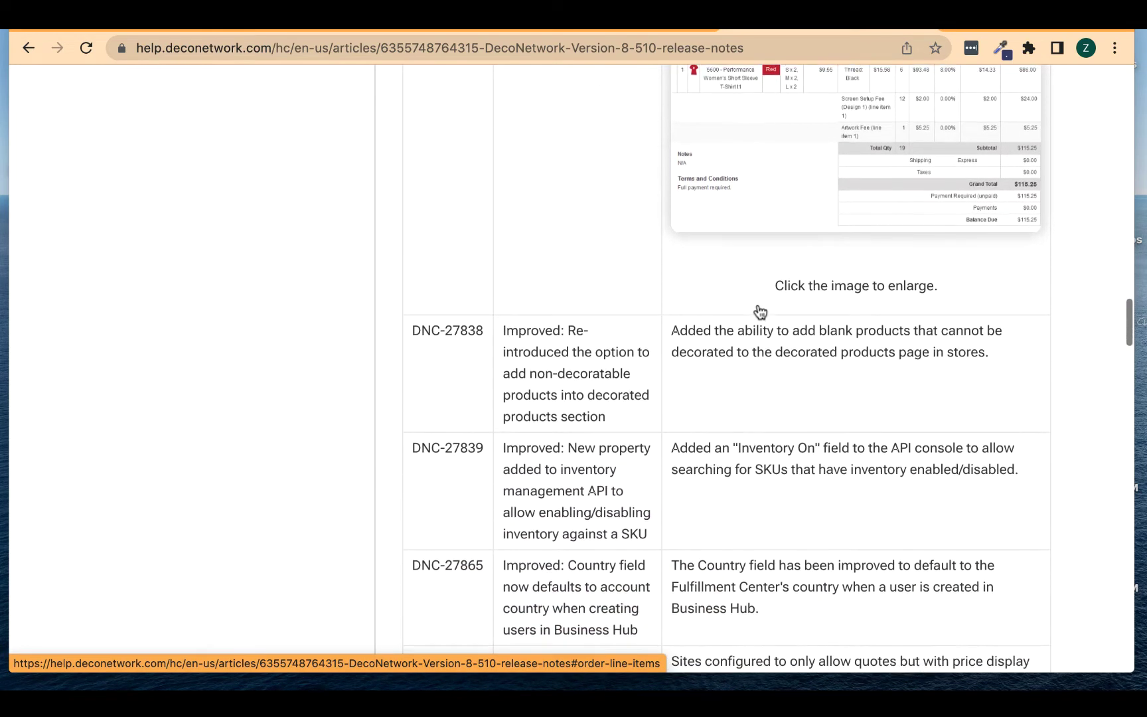
scroll(759, 302, down, 3)
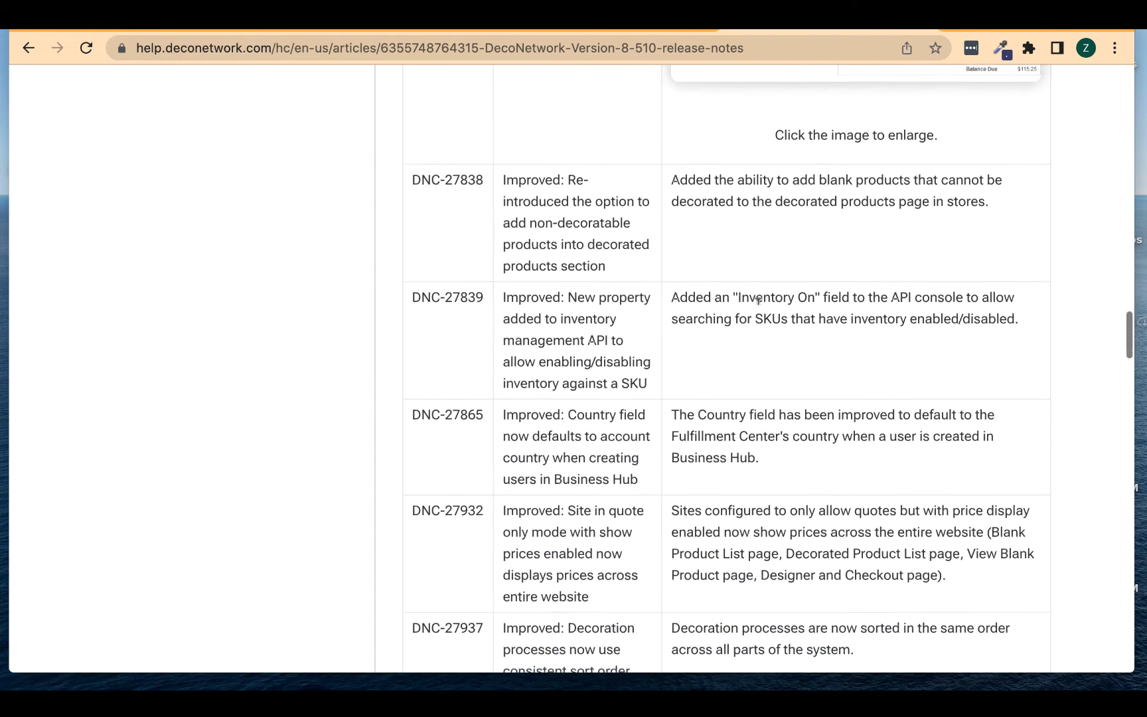
scroll(758, 301, down, 6)
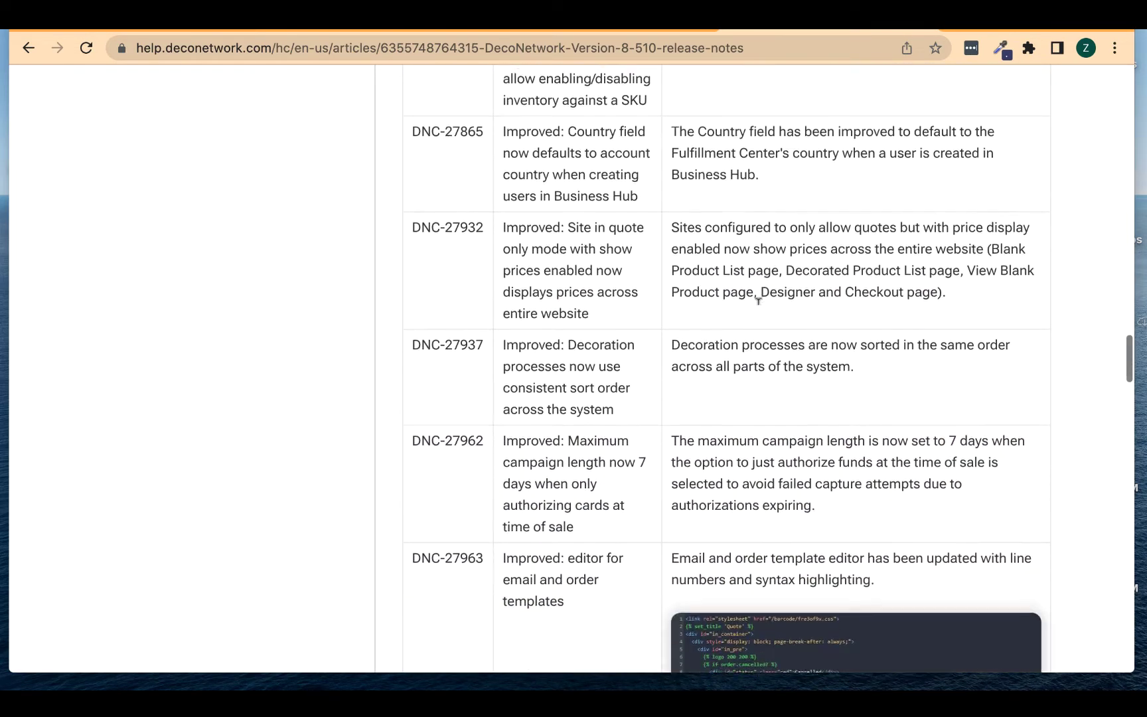
scroll(758, 302, down, 7)
Step: Go back to the release note on checking supplier inventory levels when adding items to the webstore cart (DNC-27304)
scroll(760, 309, up, 20)
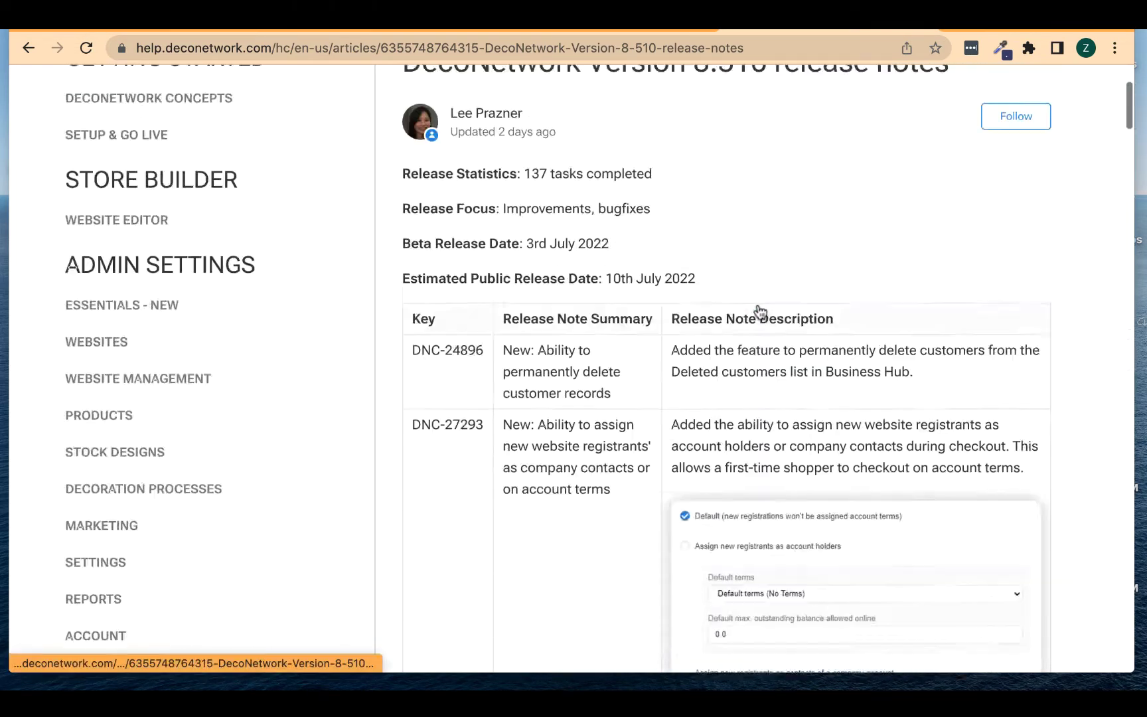
scroll(760, 310, down, 15)
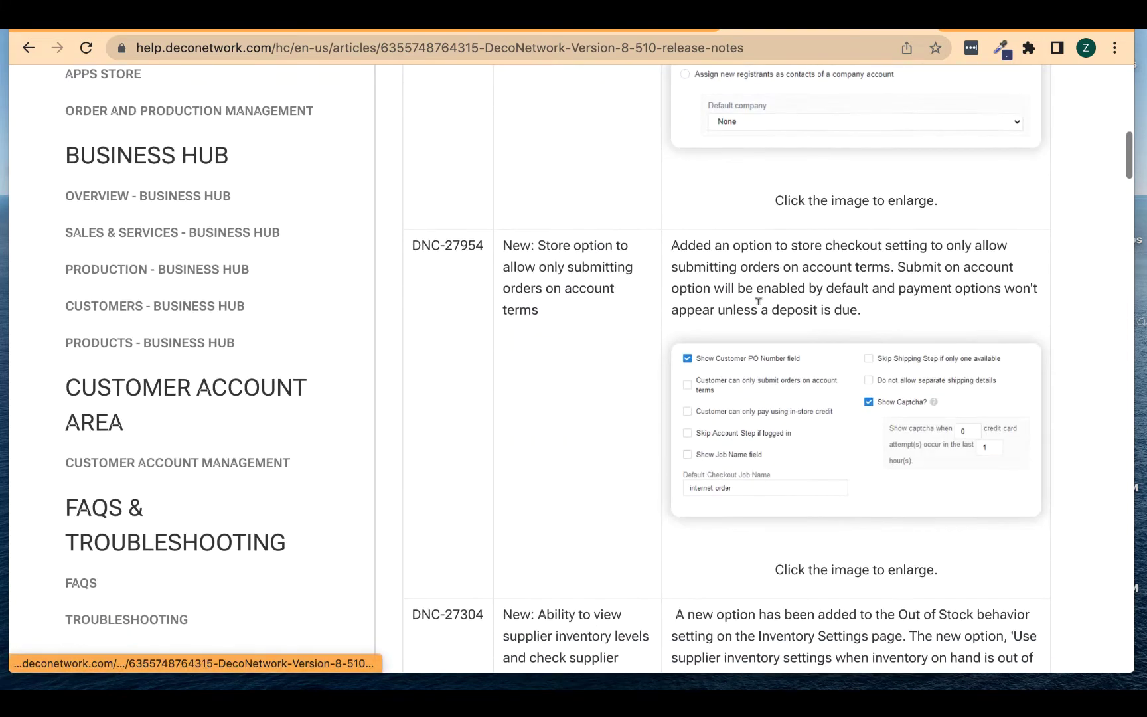
scroll(758, 309, down, 4)
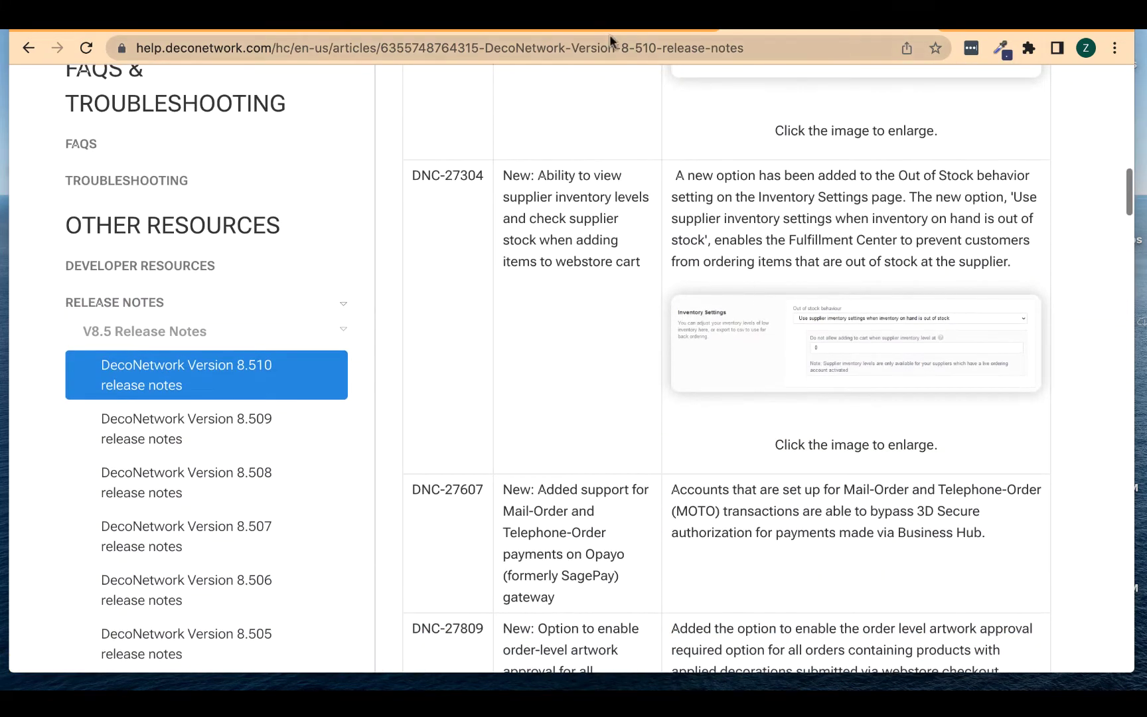
Step: Switch to the SanMar site, log in with the prefilled credentials and open inventory and pricing for the STC36 cap
click(607, 29)
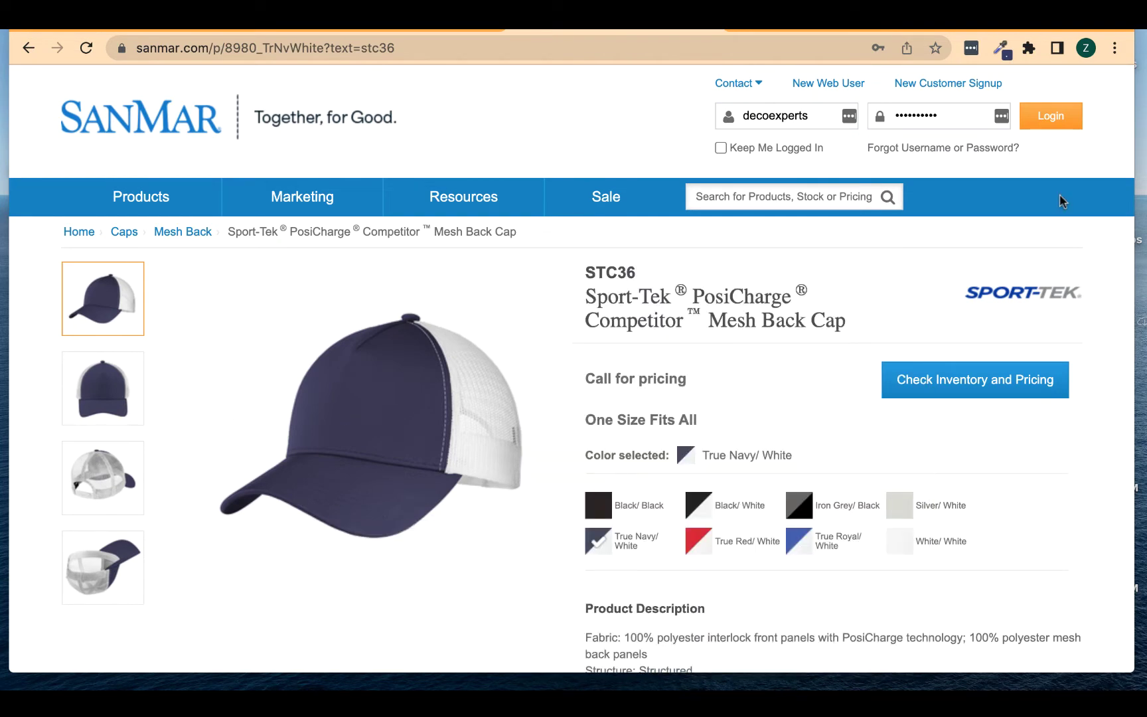
click(1048, 116)
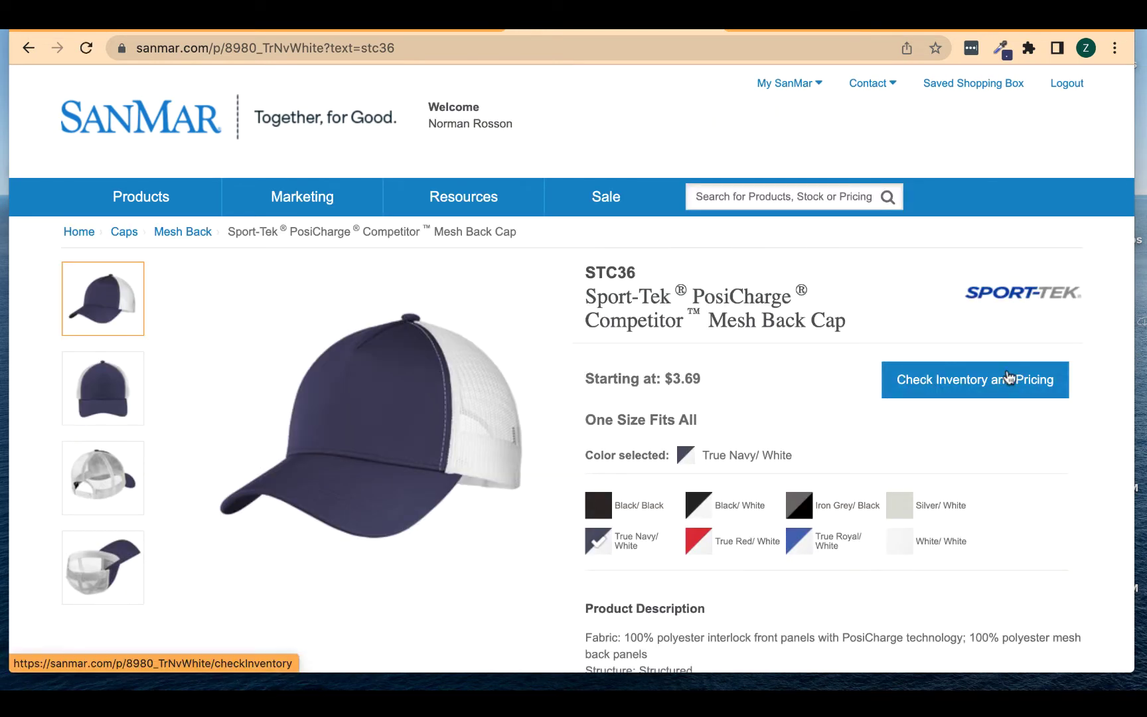
click(1008, 377)
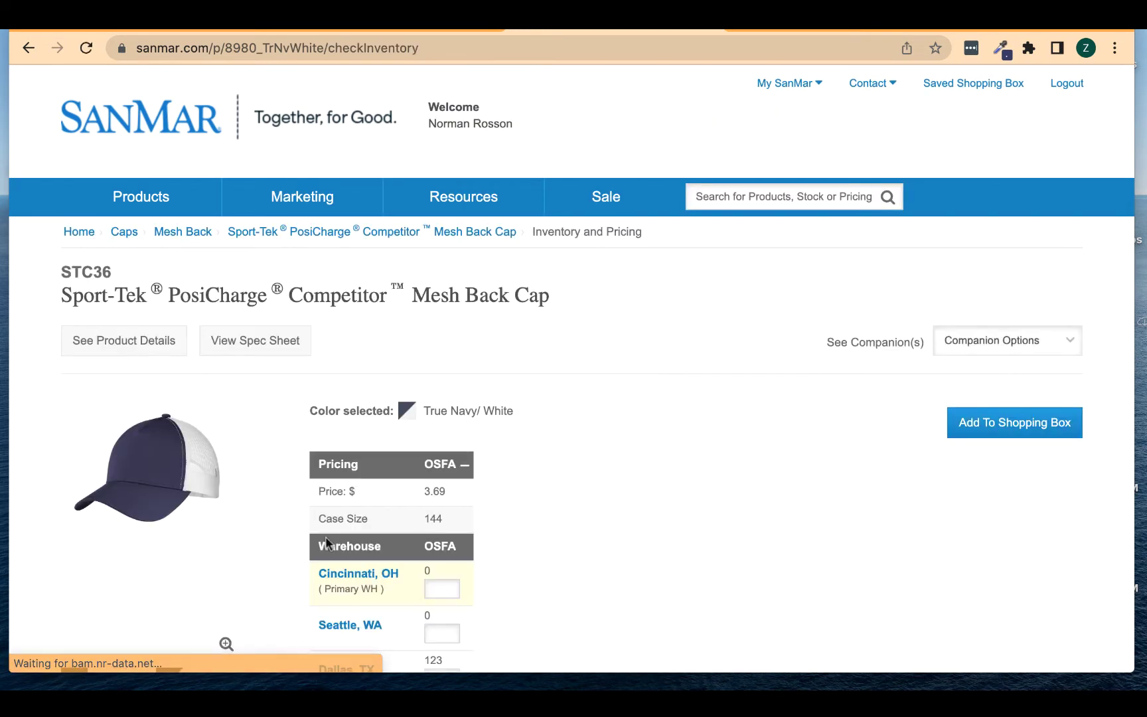
Step: Check the STC36 cap's stock per warehouse, first in True Navy/White and then in Black/White
scroll(326, 541, down, 5)
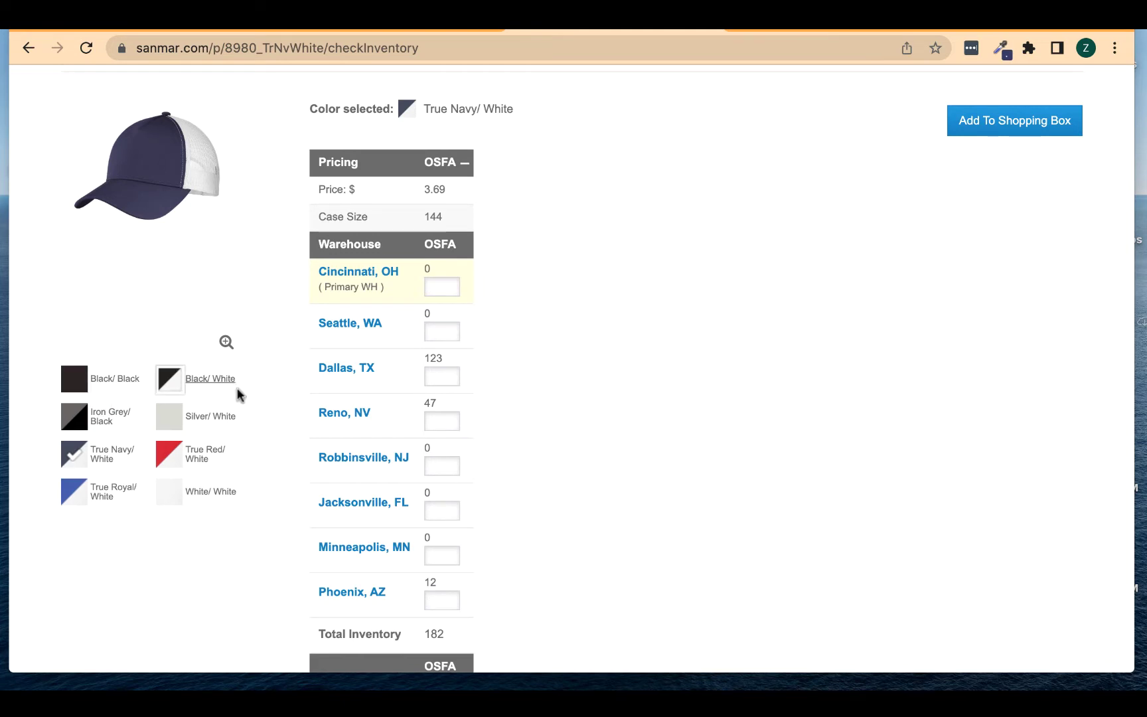
click(202, 379)
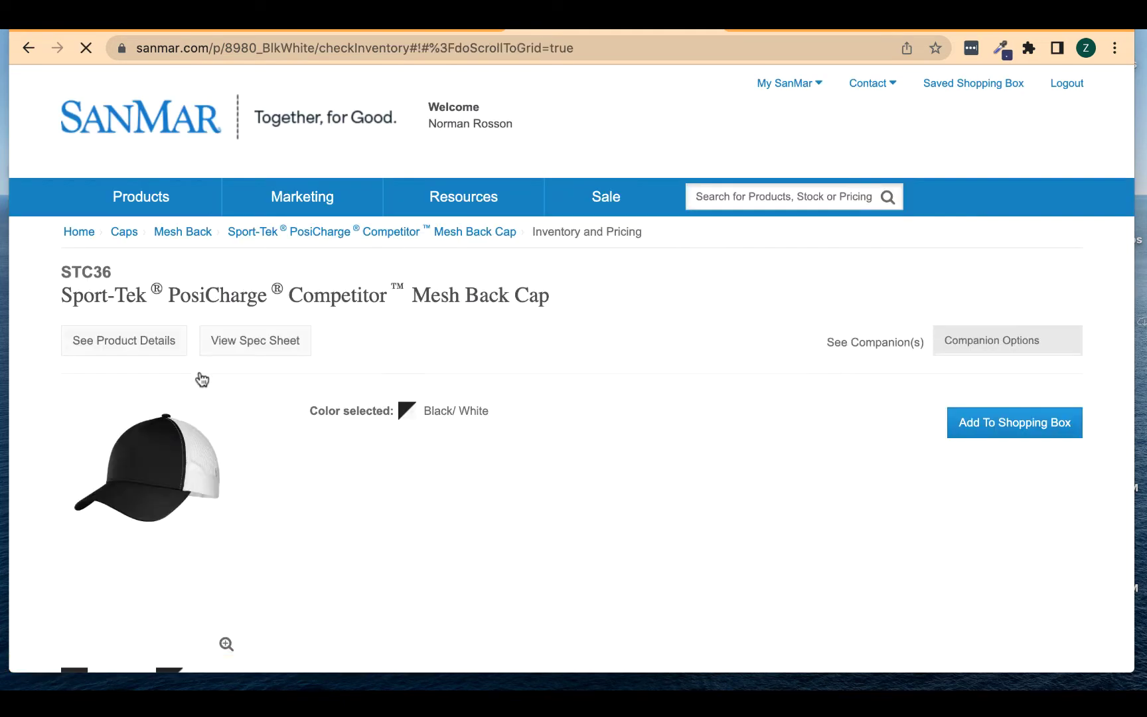
scroll(443, 472, down, 1)
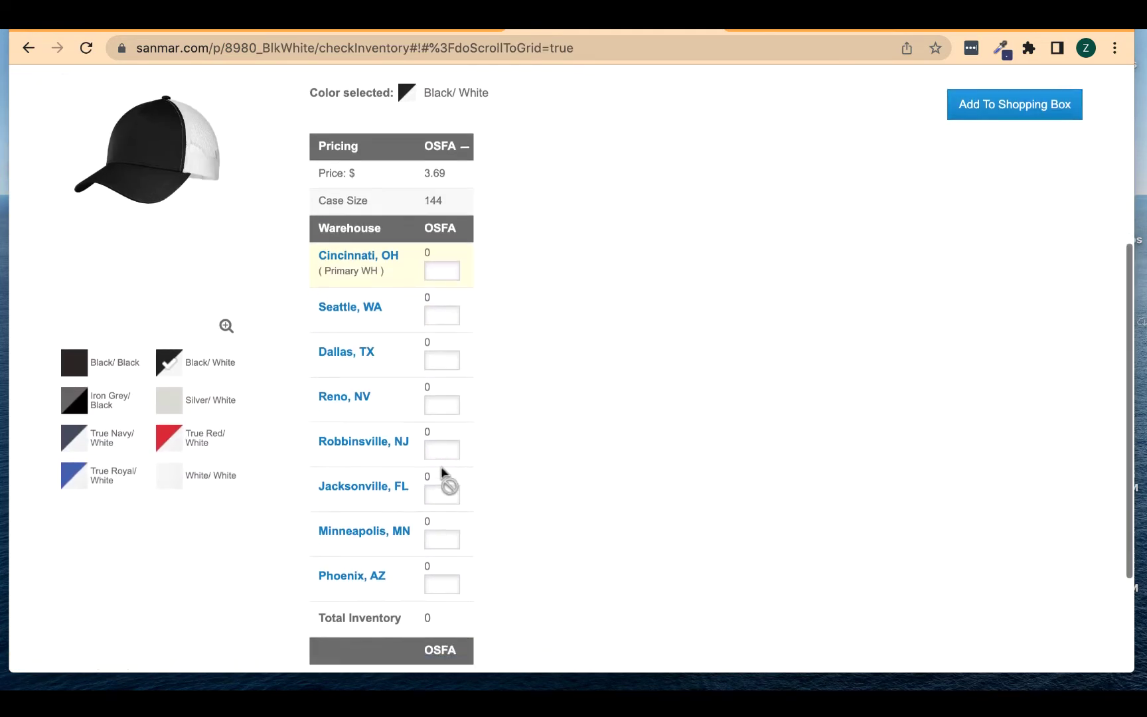
scroll(441, 468, down, 1)
scroll(441, 466, up, 1)
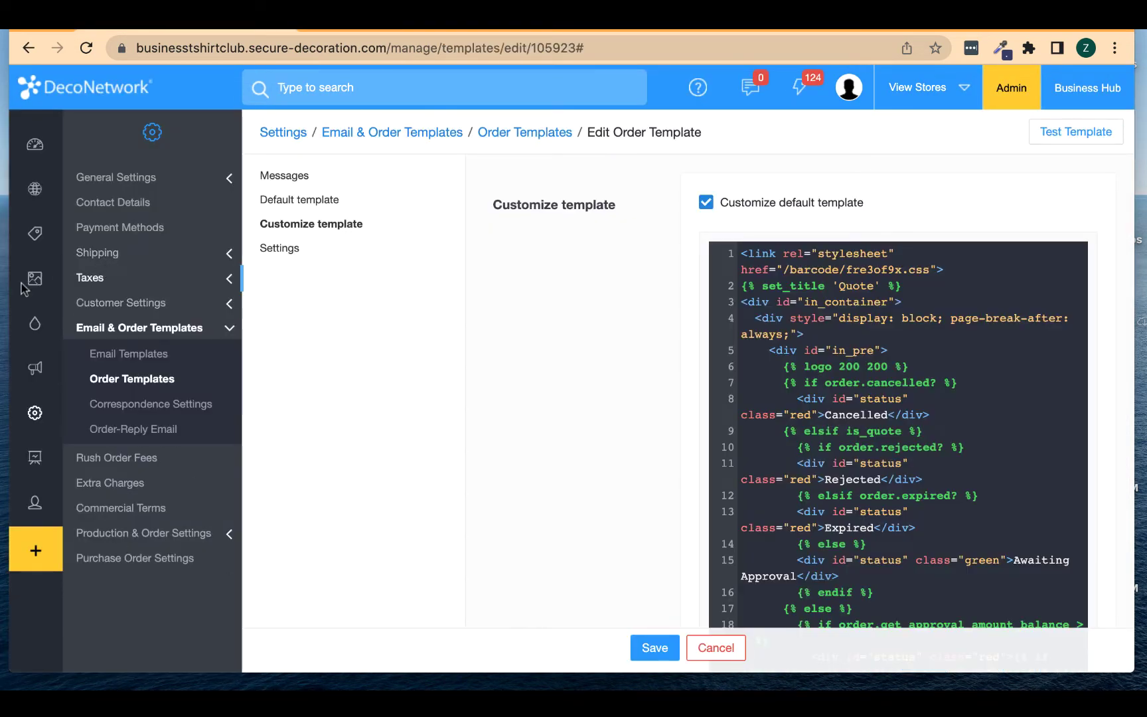
Step: Return to the DecoNetwork admin site and review the out of stock behaviour options and supplier note in the product Inventory Settings
mouse_move(93, 210)
click(91, 237)
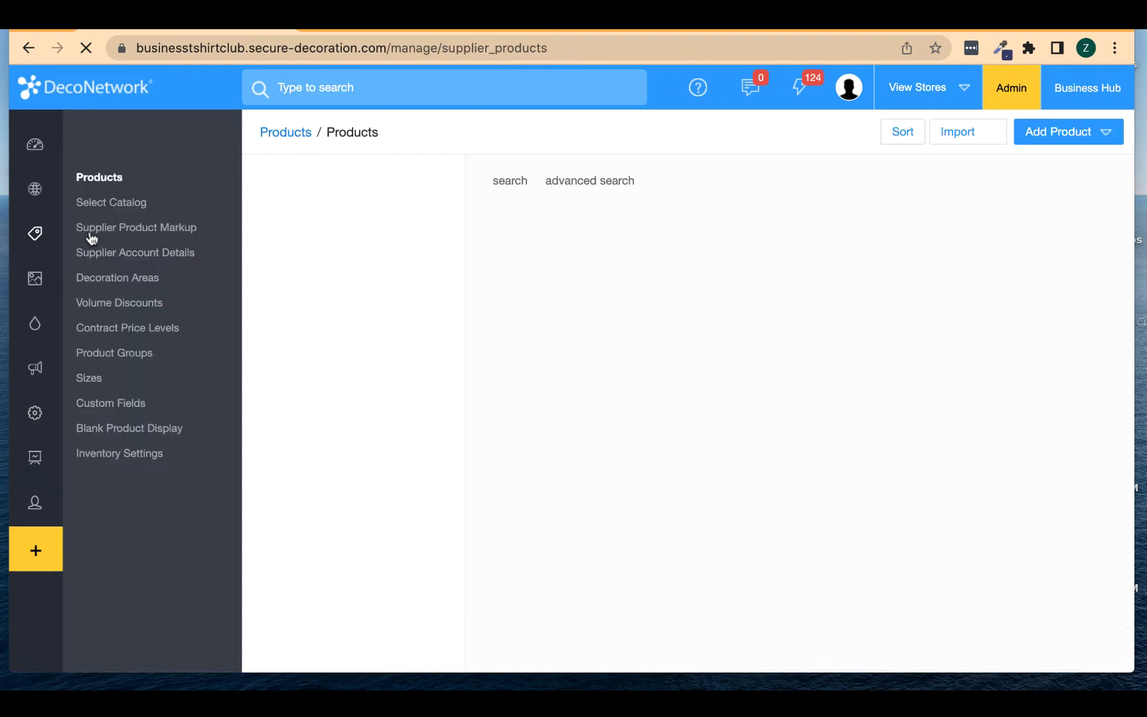
click(122, 457)
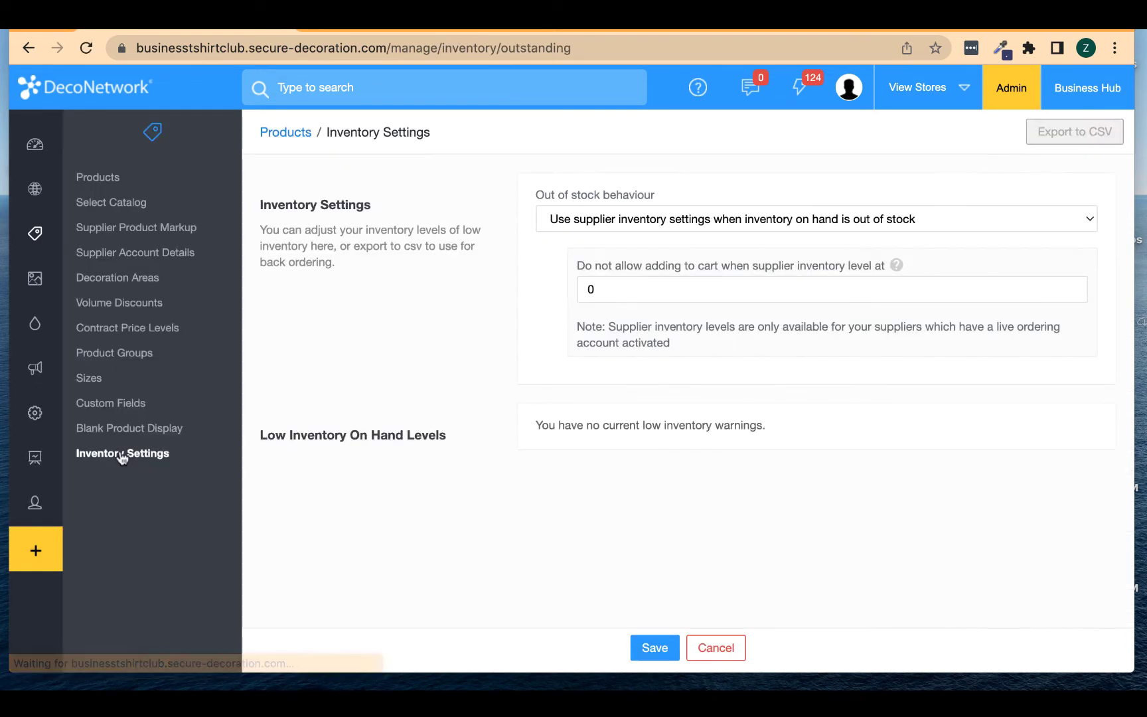
click(598, 225)
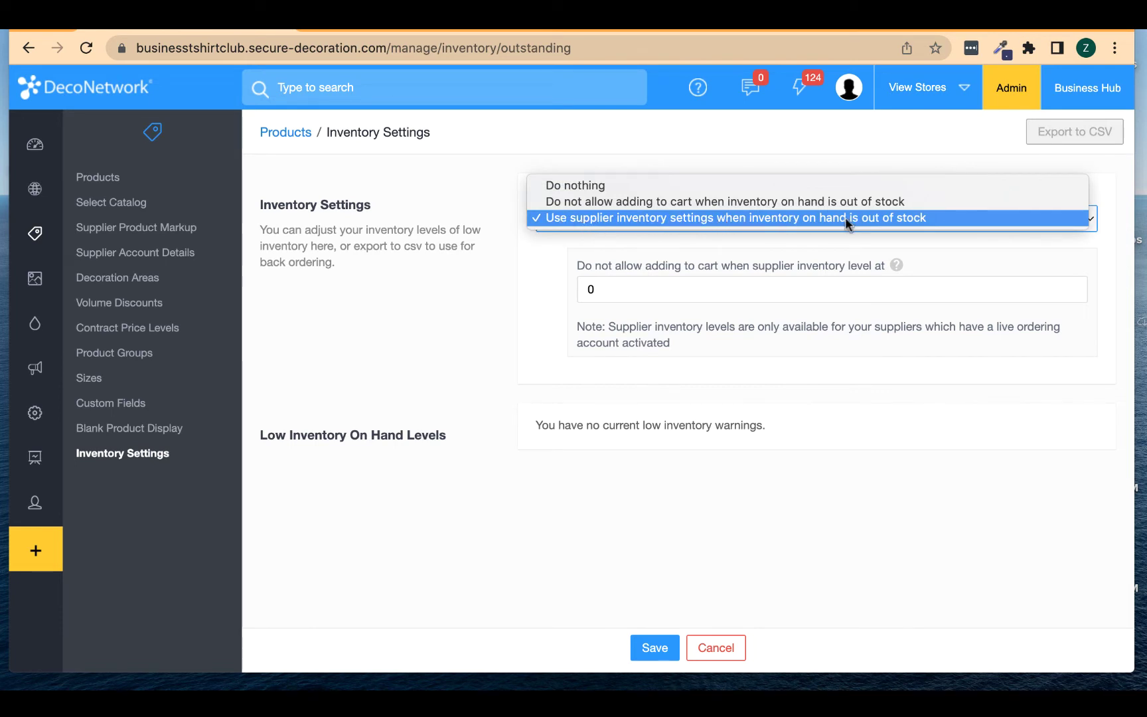
click(777, 374)
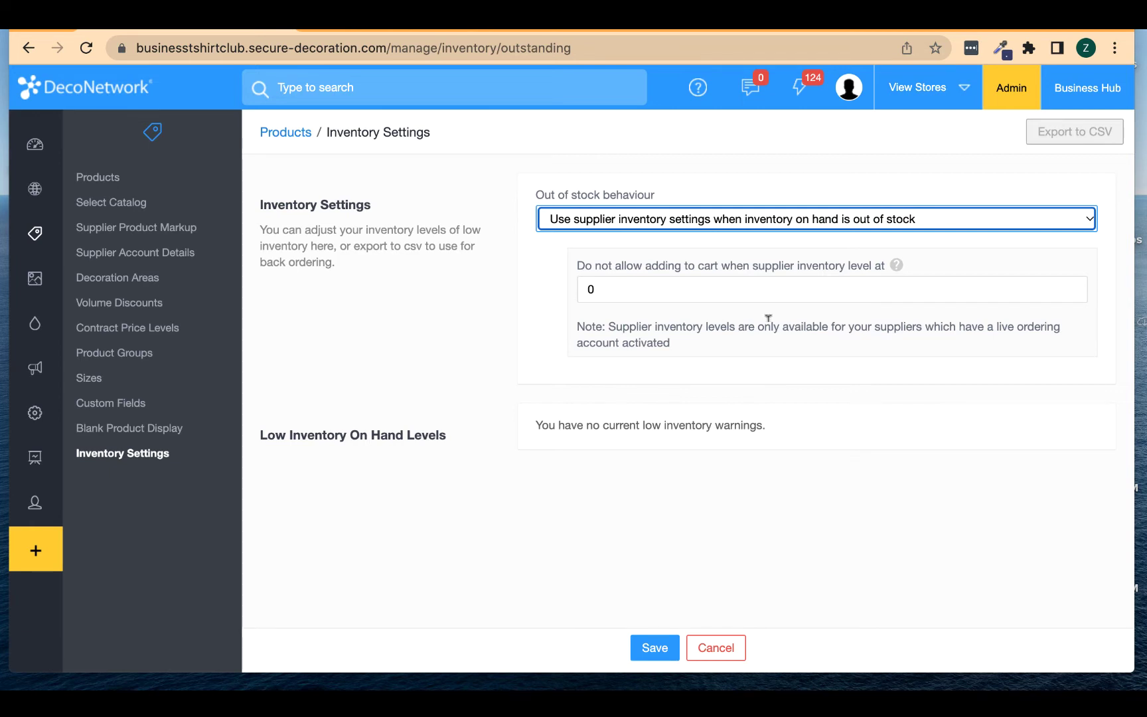
drag(993, 324, 1023, 349)
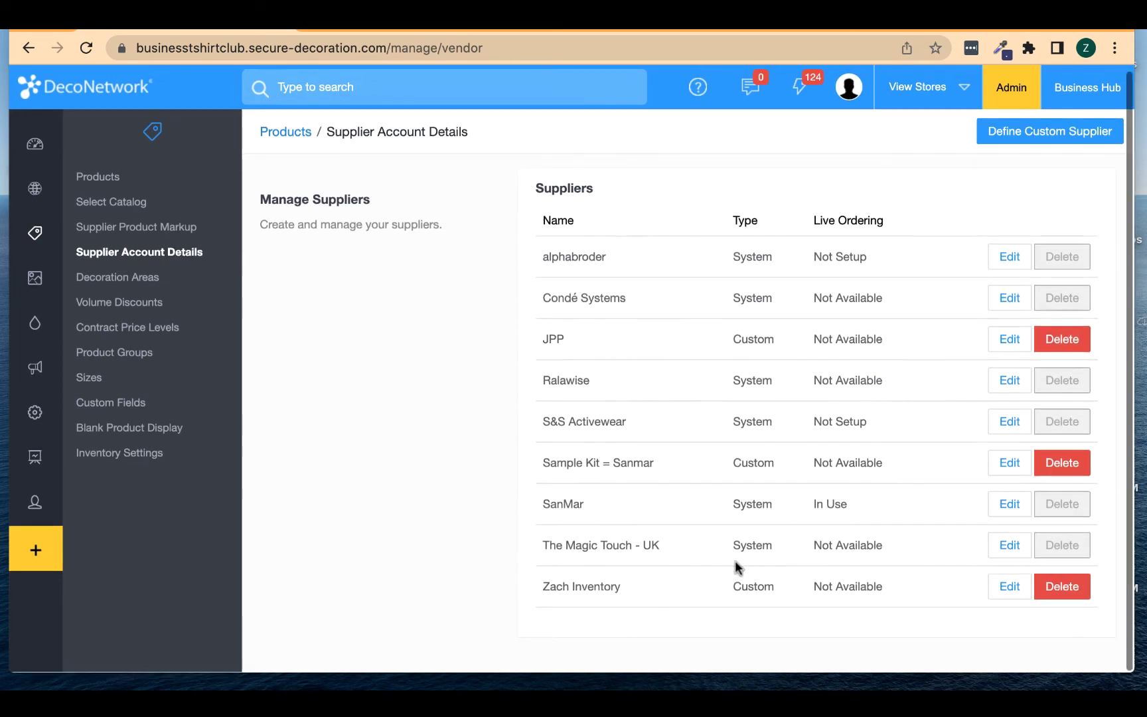
Step: Open the SanMar supplier account for editing and examine its Live Ordering Settings
click(1009, 504)
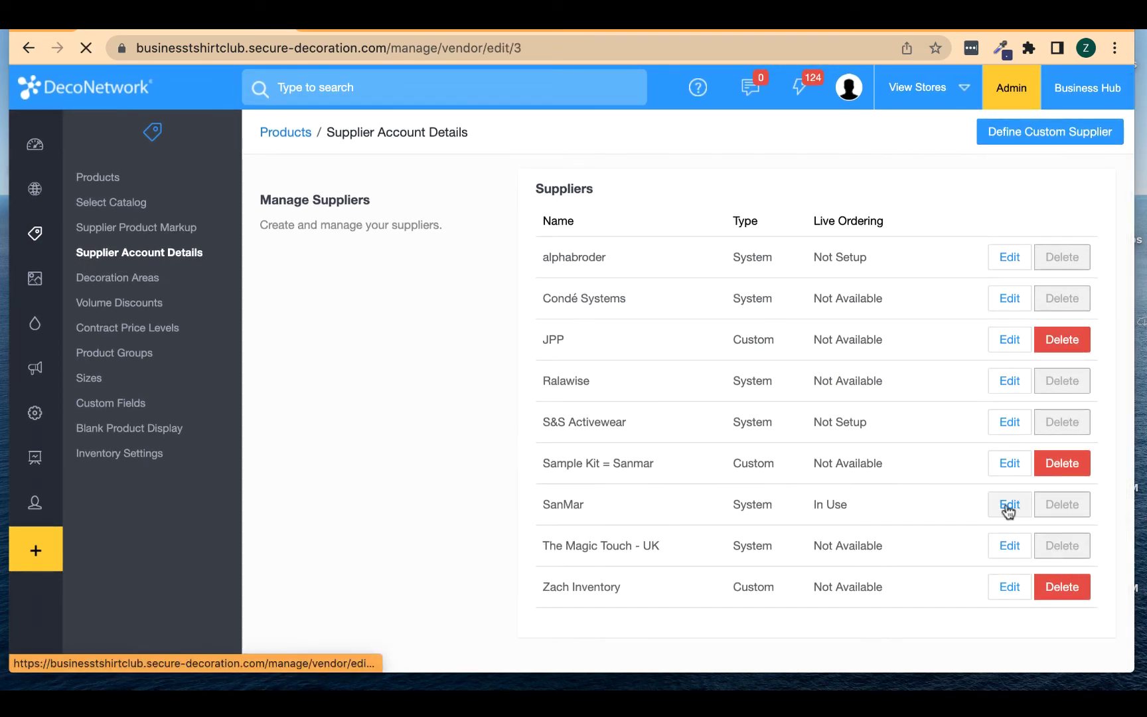
scroll(686, 438, down, 10)
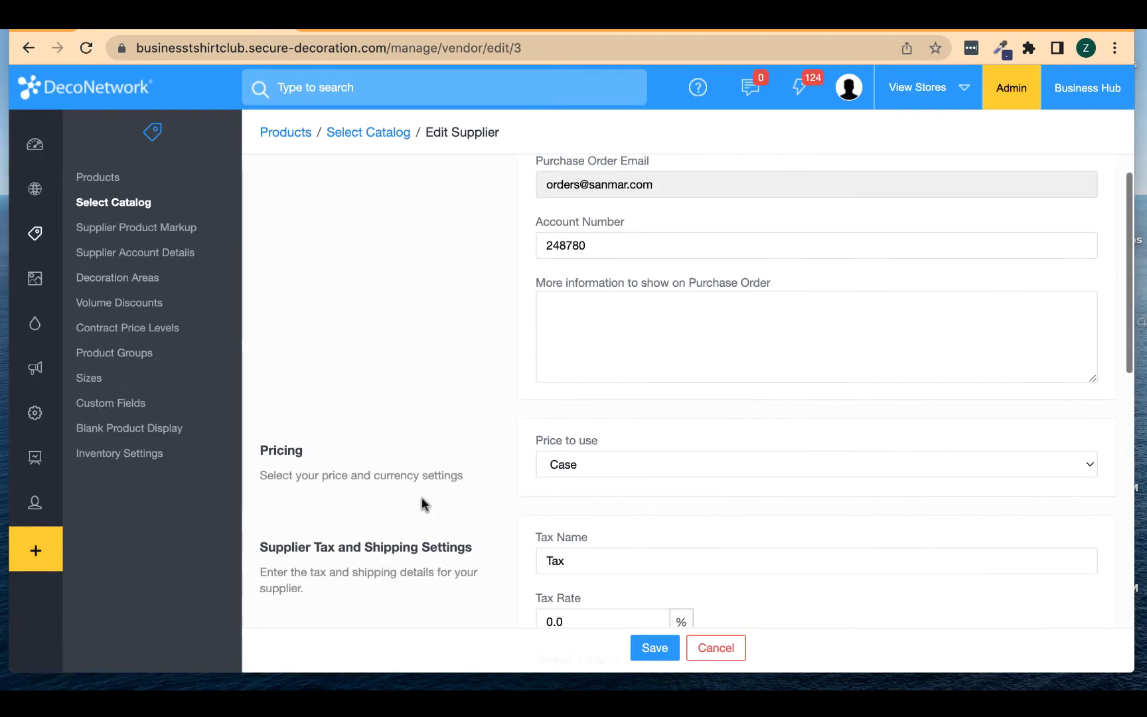
scroll(543, 433, down, 4)
scroll(550, 294, down, 5)
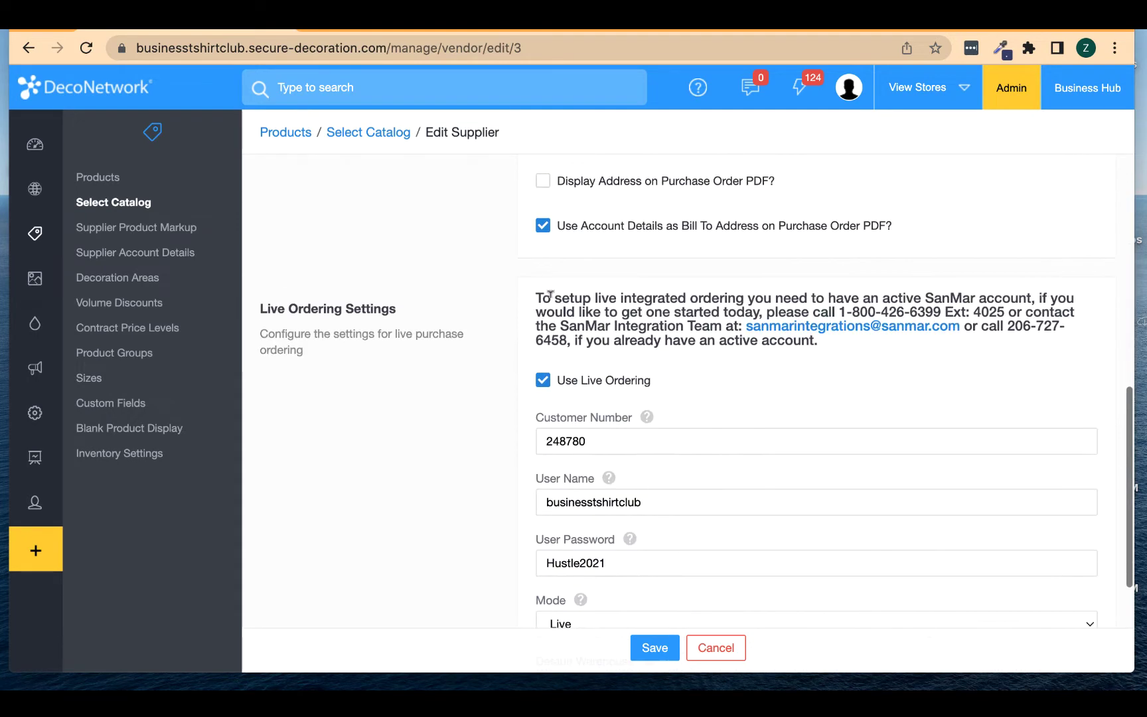
Step: Open the storefront businesstshirtclub.com in a new browser tab
scroll(587, 361, up, 15)
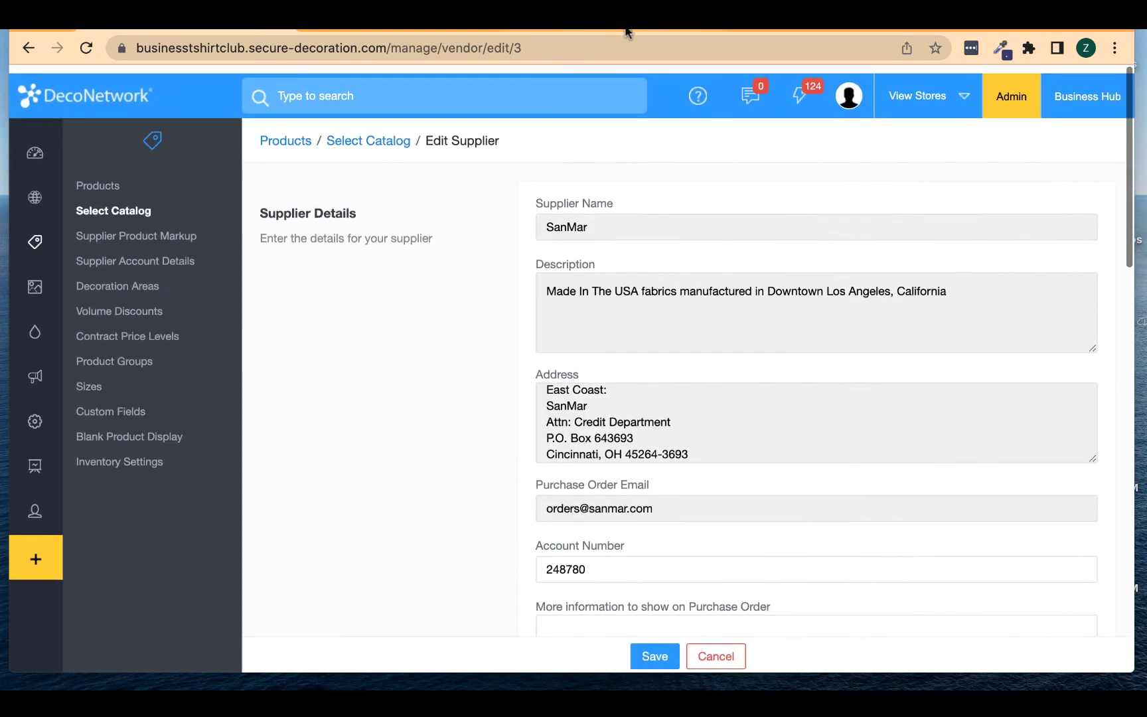
click(835, 30)
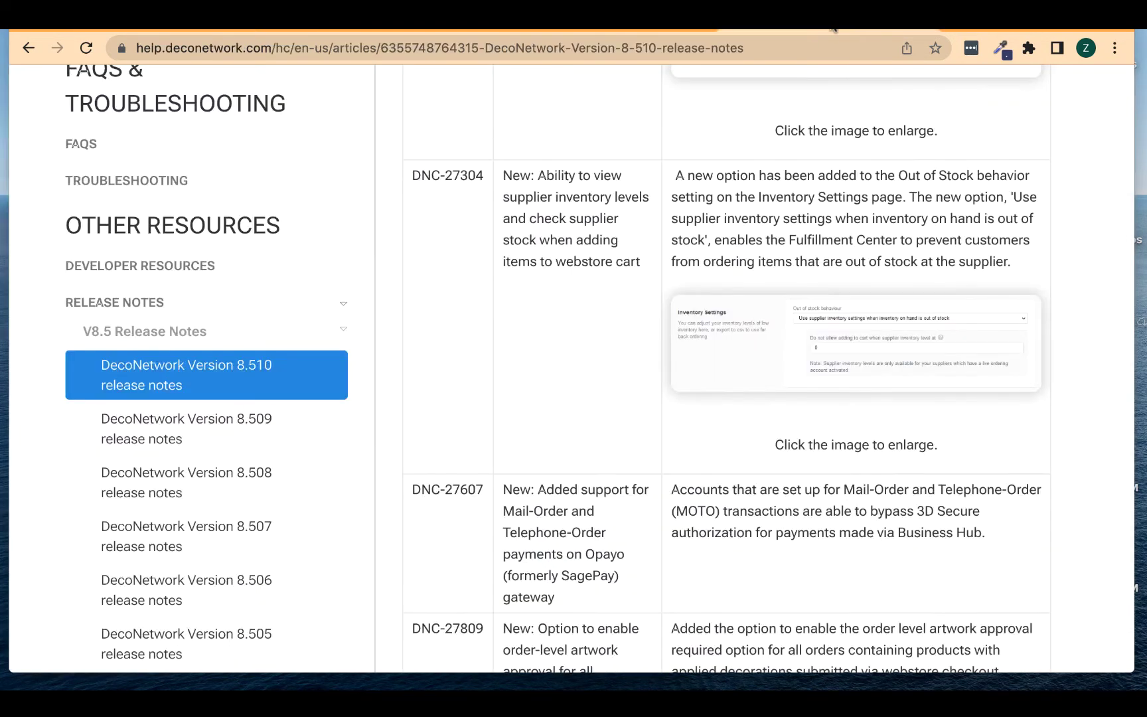
key(ctrl+t)
text(businesstshirtclub.com)
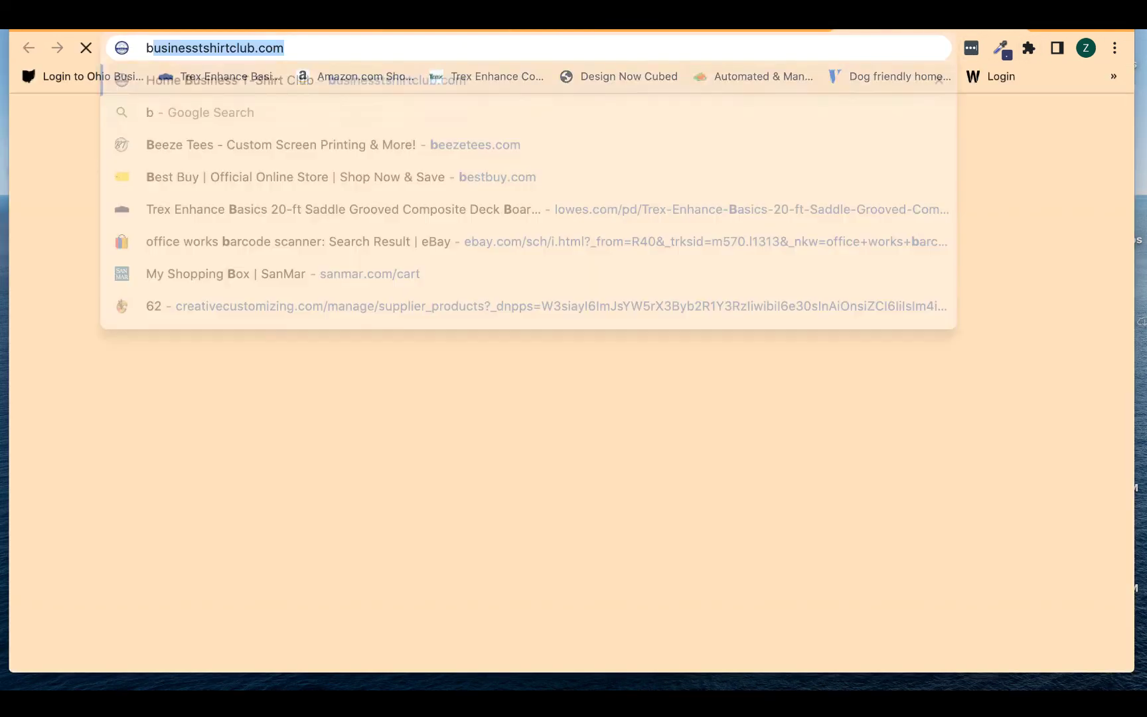
key(Return)
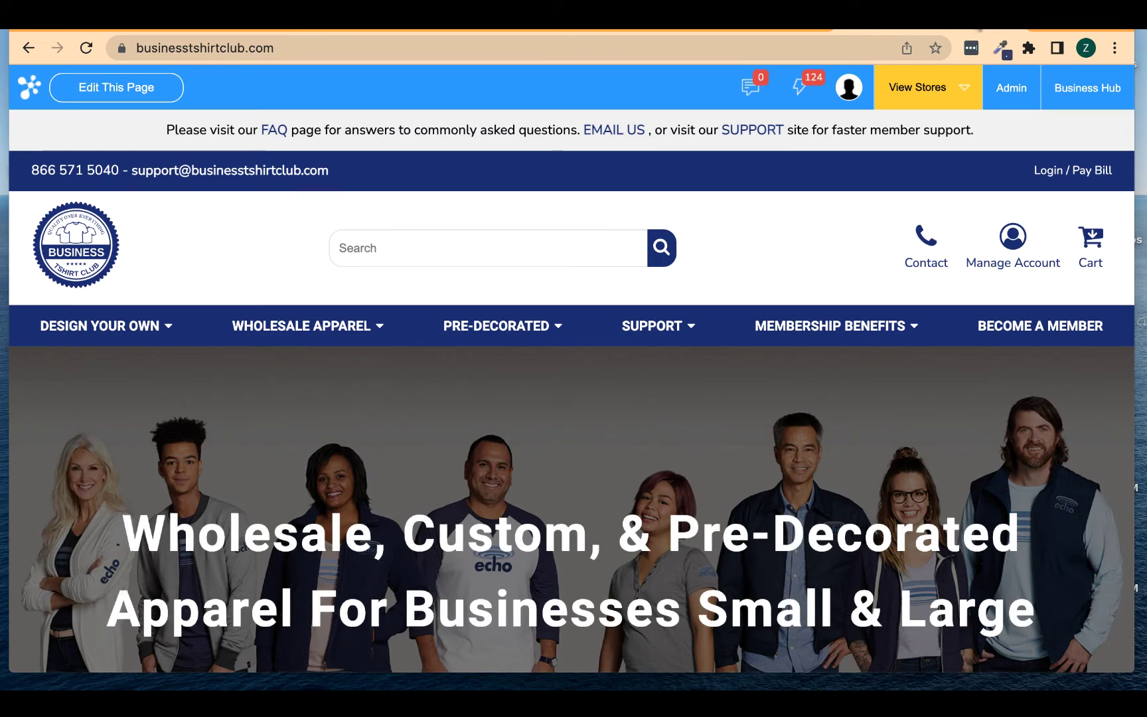
Step: Search the storefront for stc36 and open the Adult Competitor Mesh Back Cap product page
click(418, 247)
text(stc)
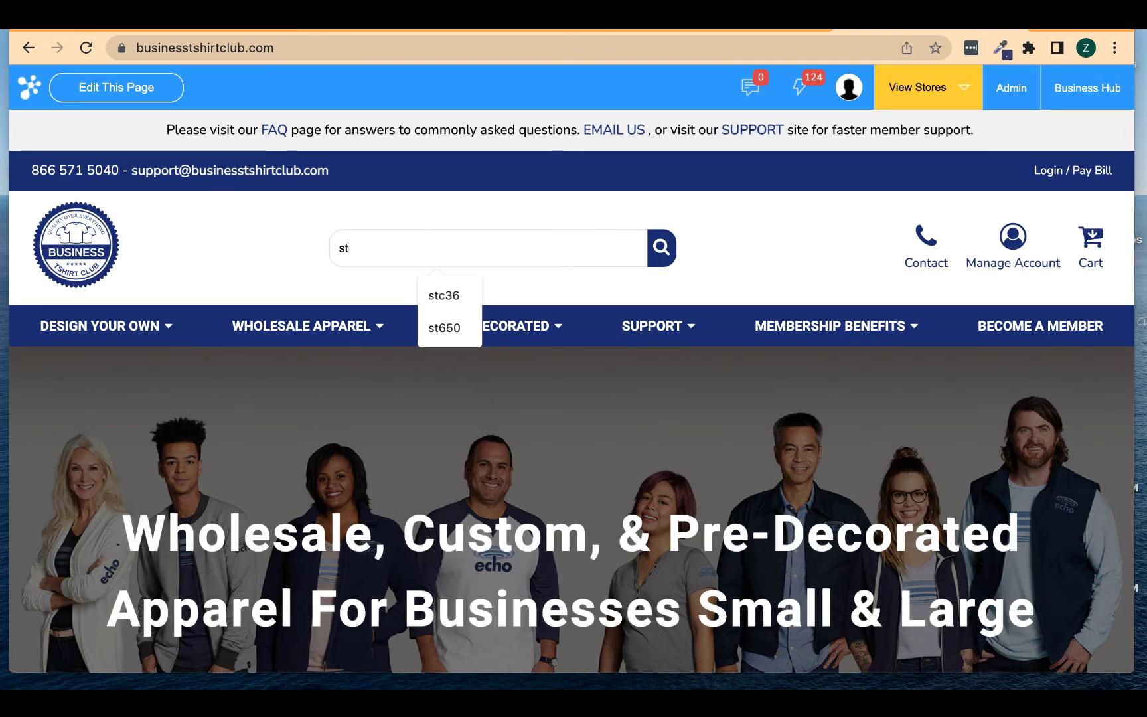
text(36)
key(Return)
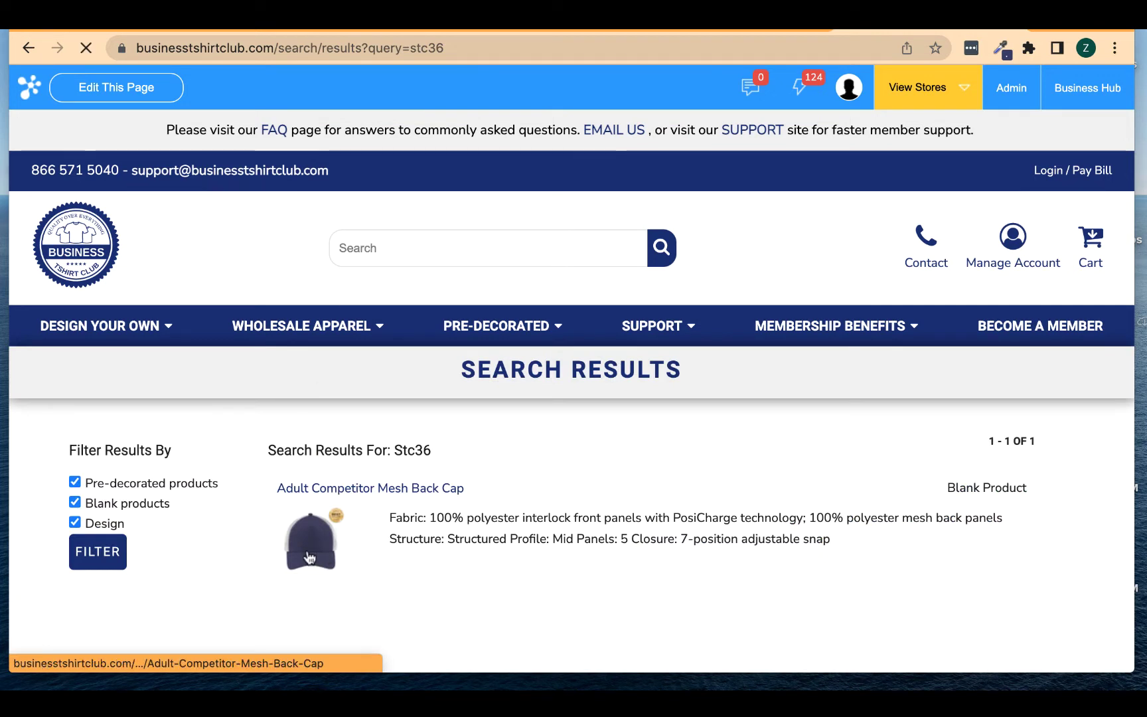
click(310, 556)
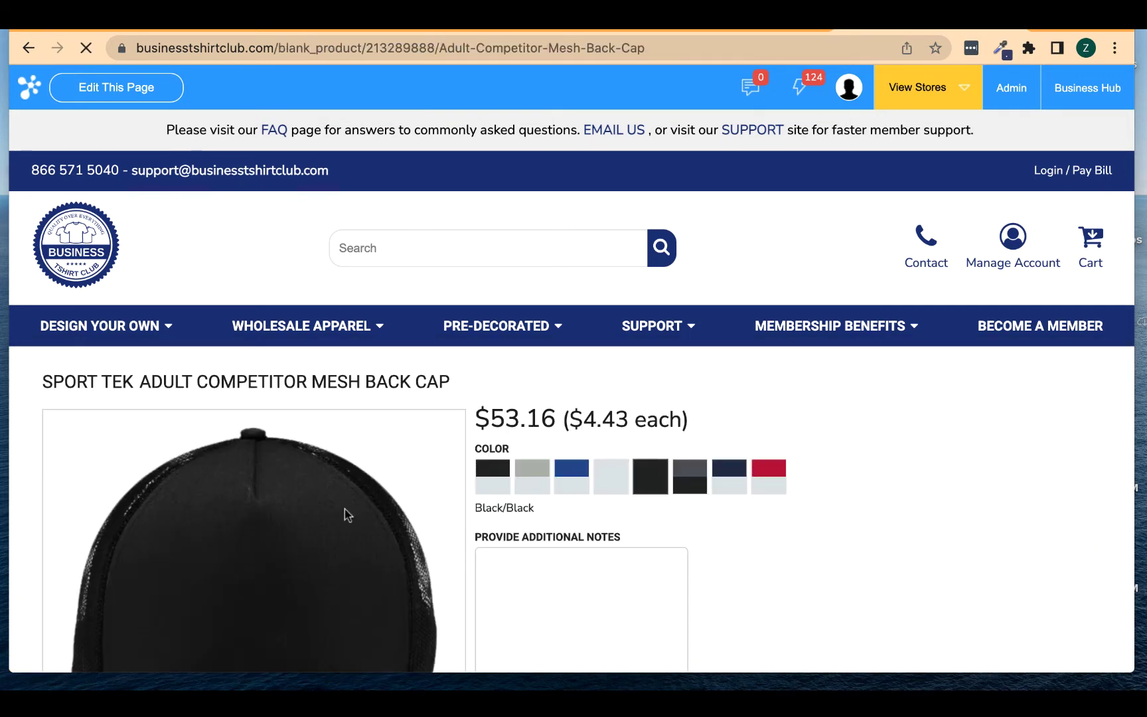
Step: Choose the True Red/White color, add 12 one-size caps to the cart and continue shopping
click(769, 477)
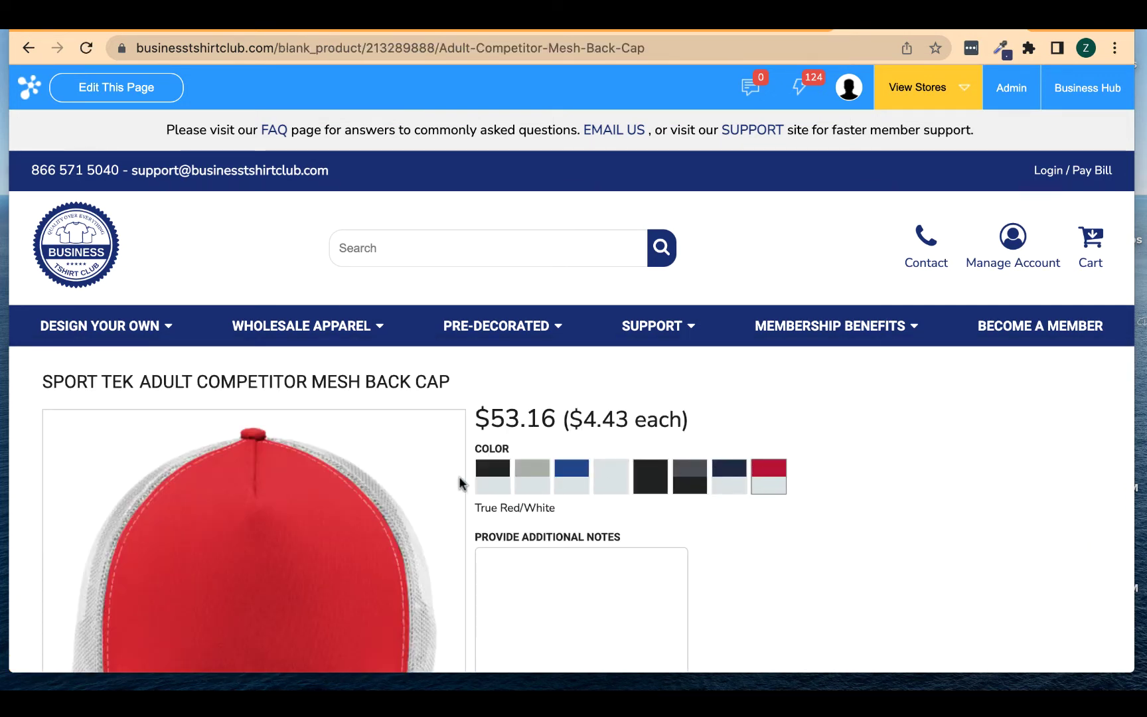
scroll(488, 477, down, 4)
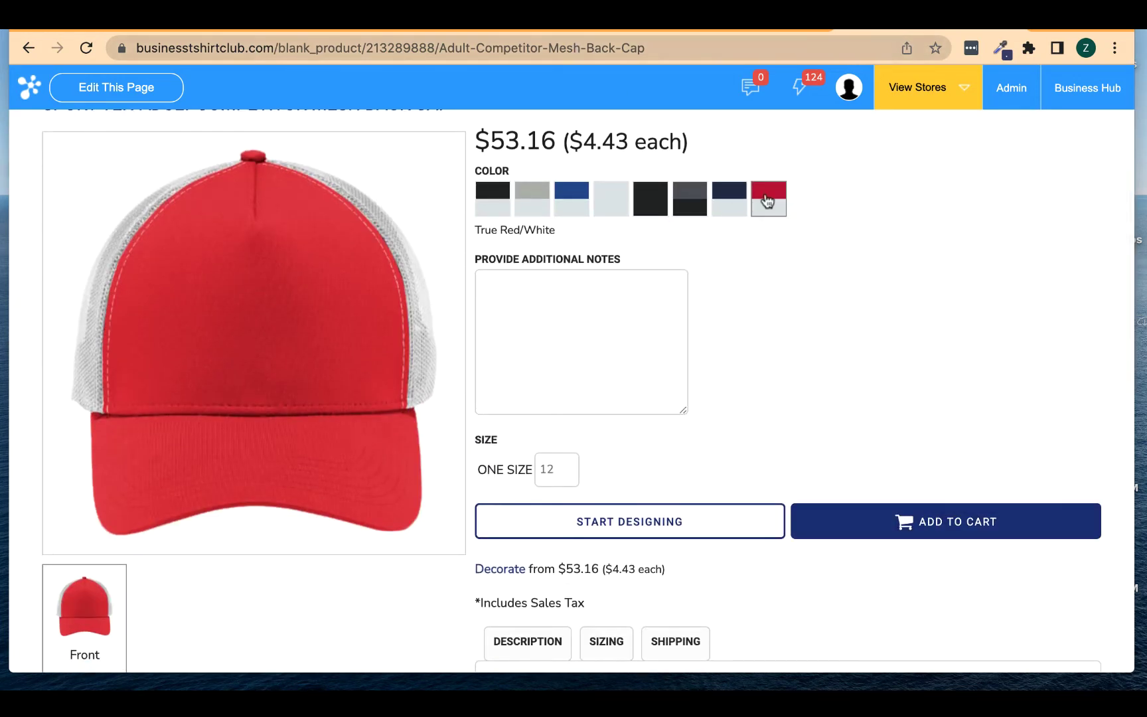
click(935, 533)
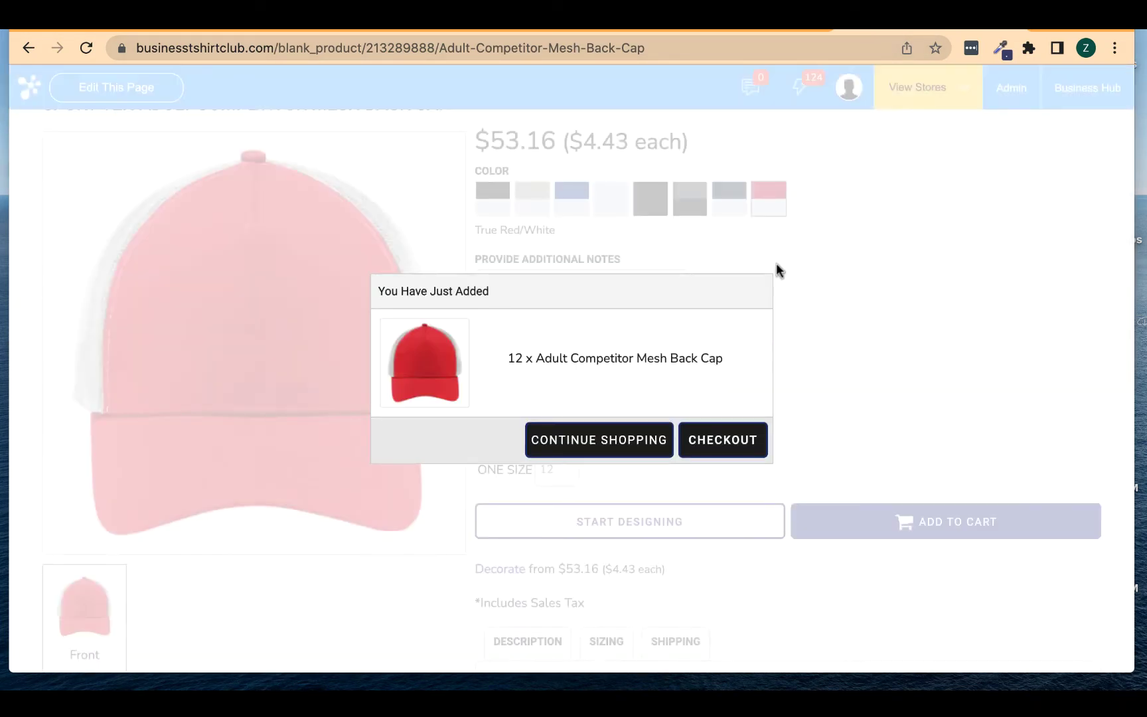
click(641, 448)
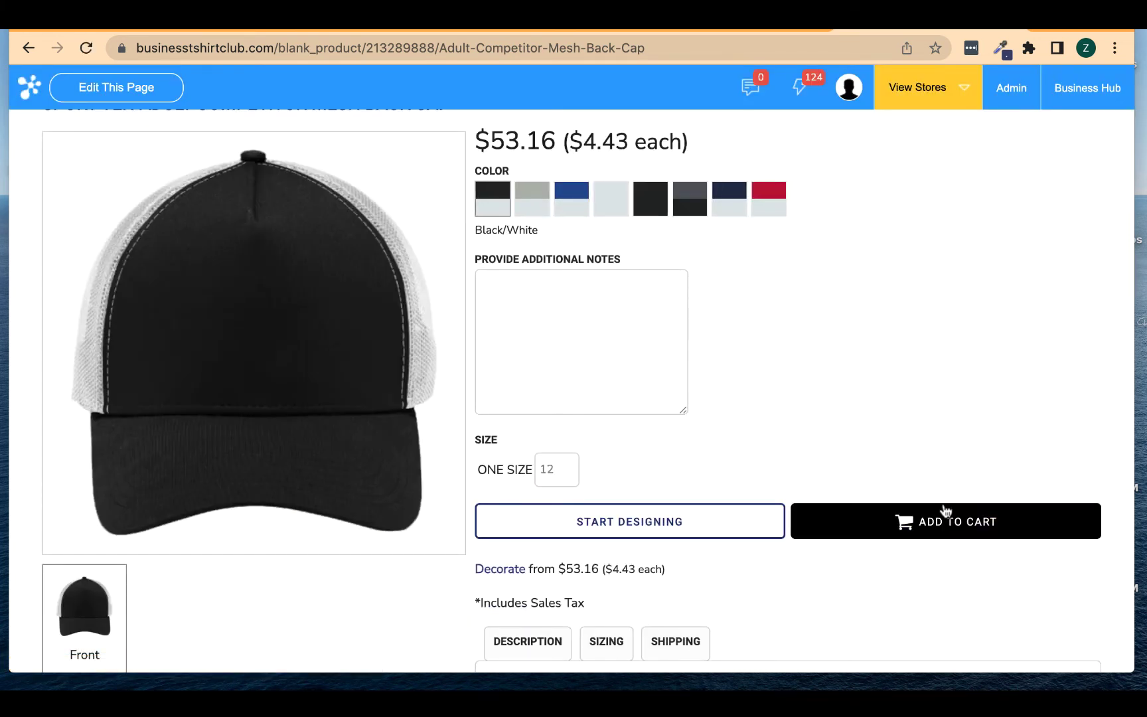
Step: Try to add 12 one-size caps in Black/White to the cart and dismiss the resulting message
click(944, 510)
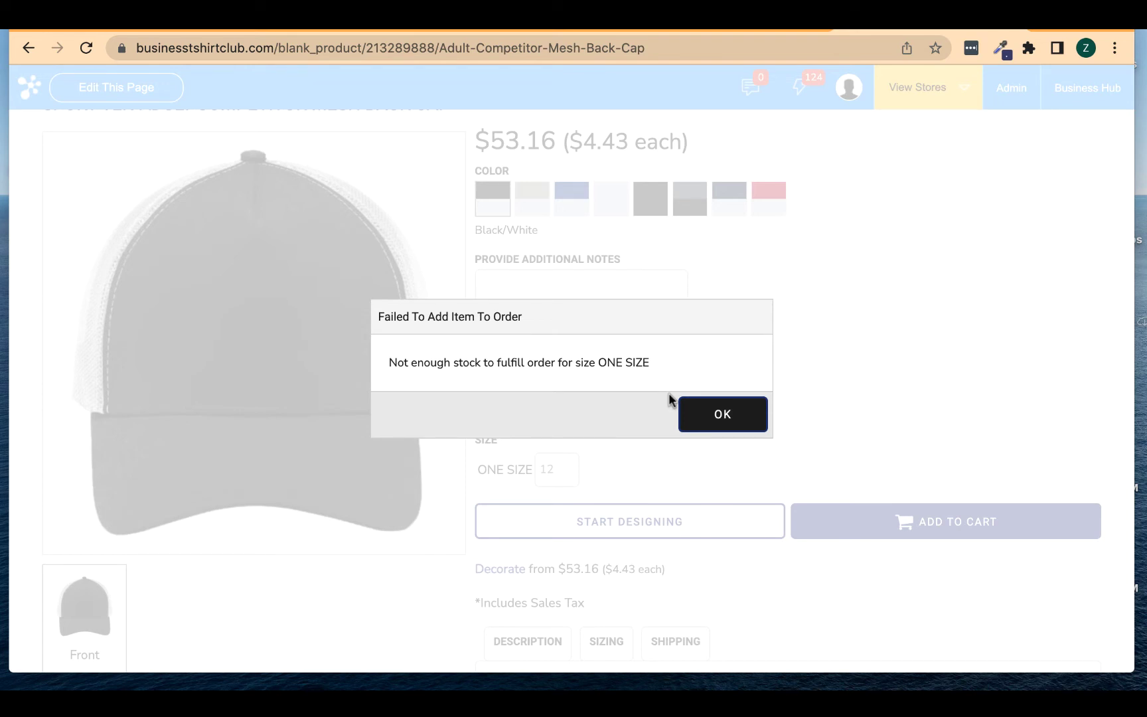
click(692, 428)
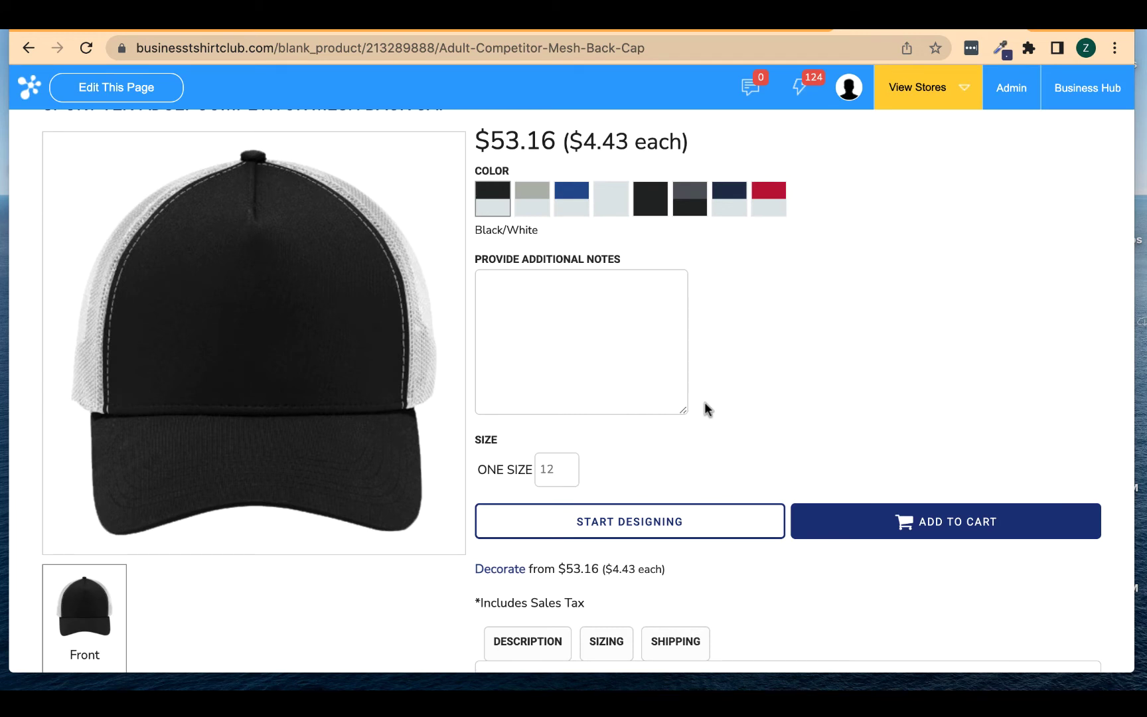
scroll(704, 402, up, 3)
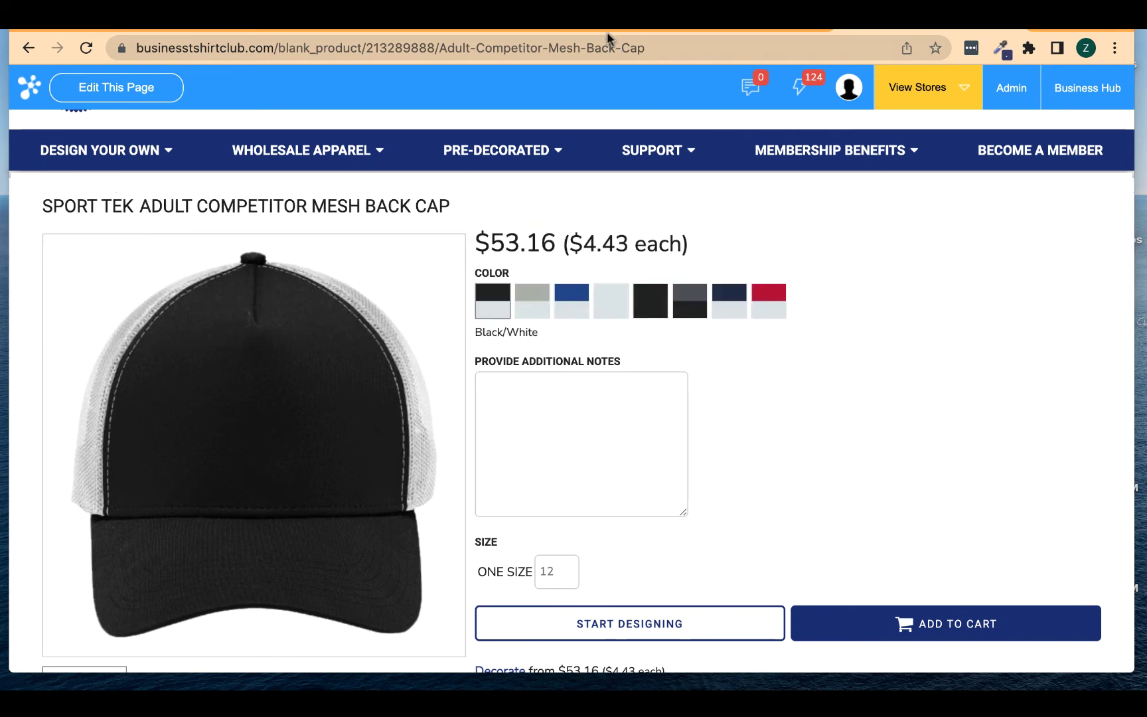
Step: Return to the DecoNetwork 8.510 release notes and review the remaining new, improved and fixed entries through DNC-28162
click(741, 20)
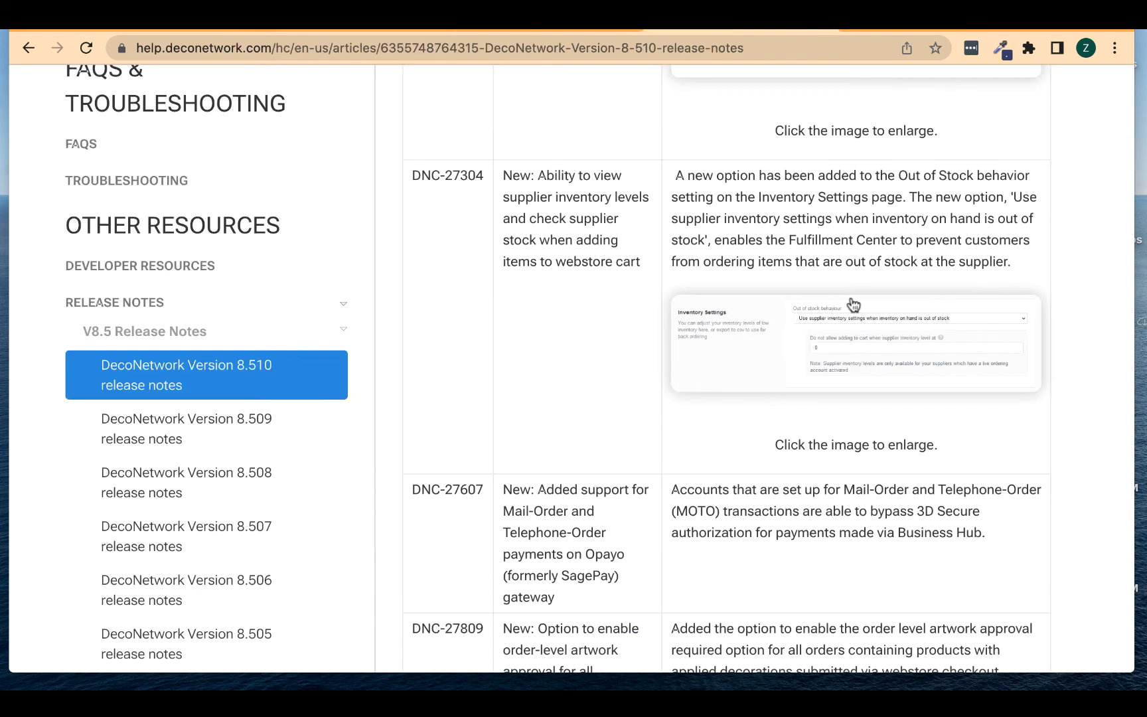
scroll(852, 303, down, 10)
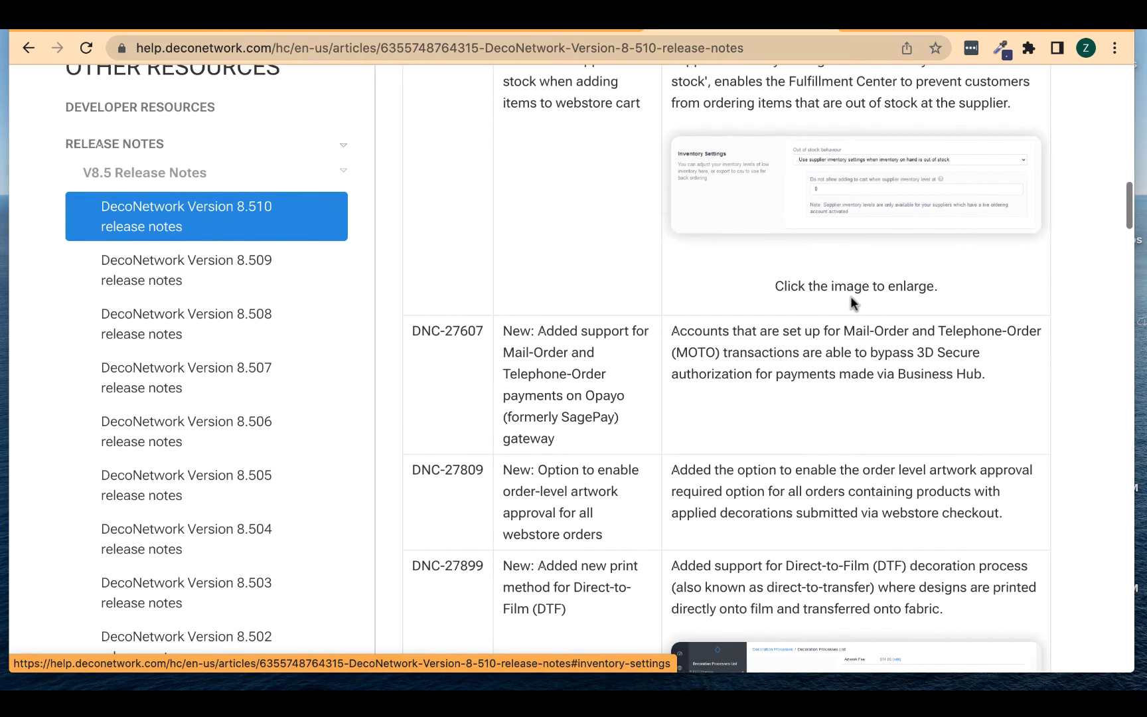
scroll(851, 296, down, 15)
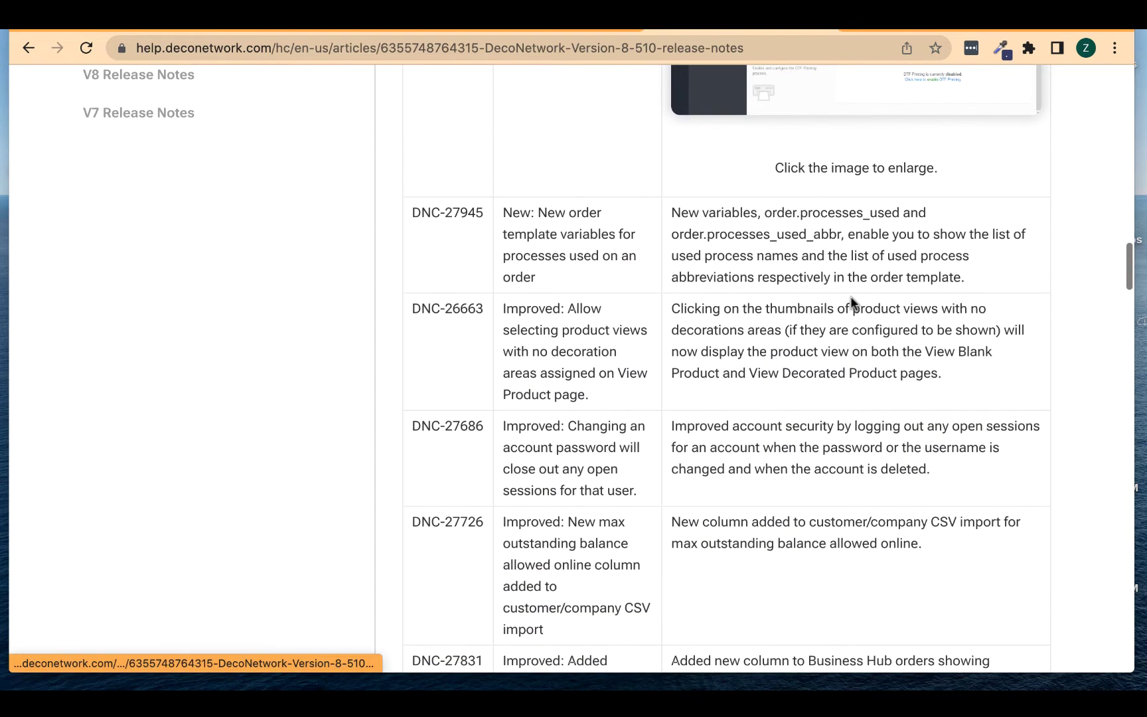
scroll(852, 295, down, 12)
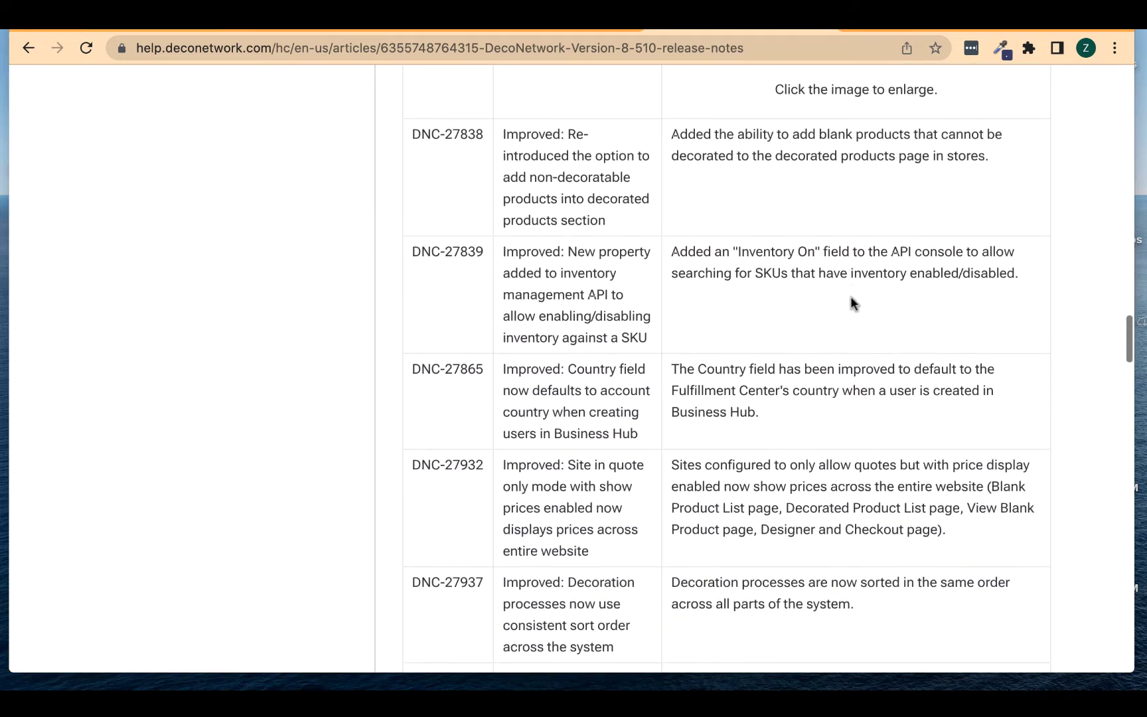
scroll(851, 297, down, 17)
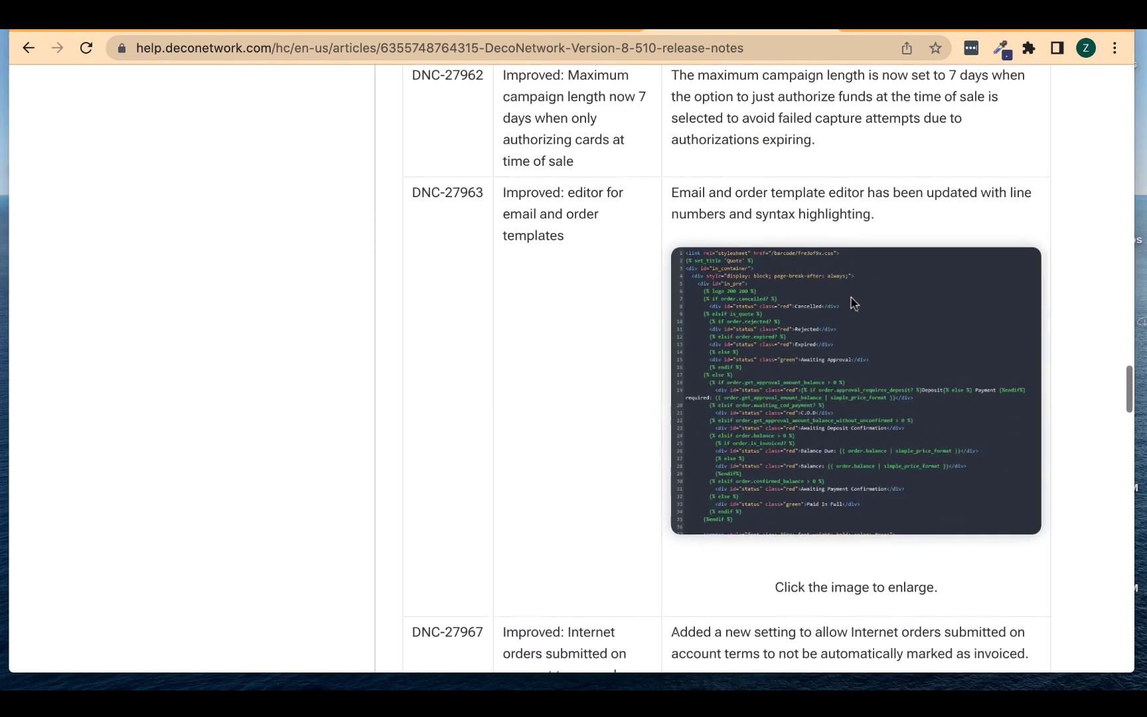
scroll(853, 304, down, 8)
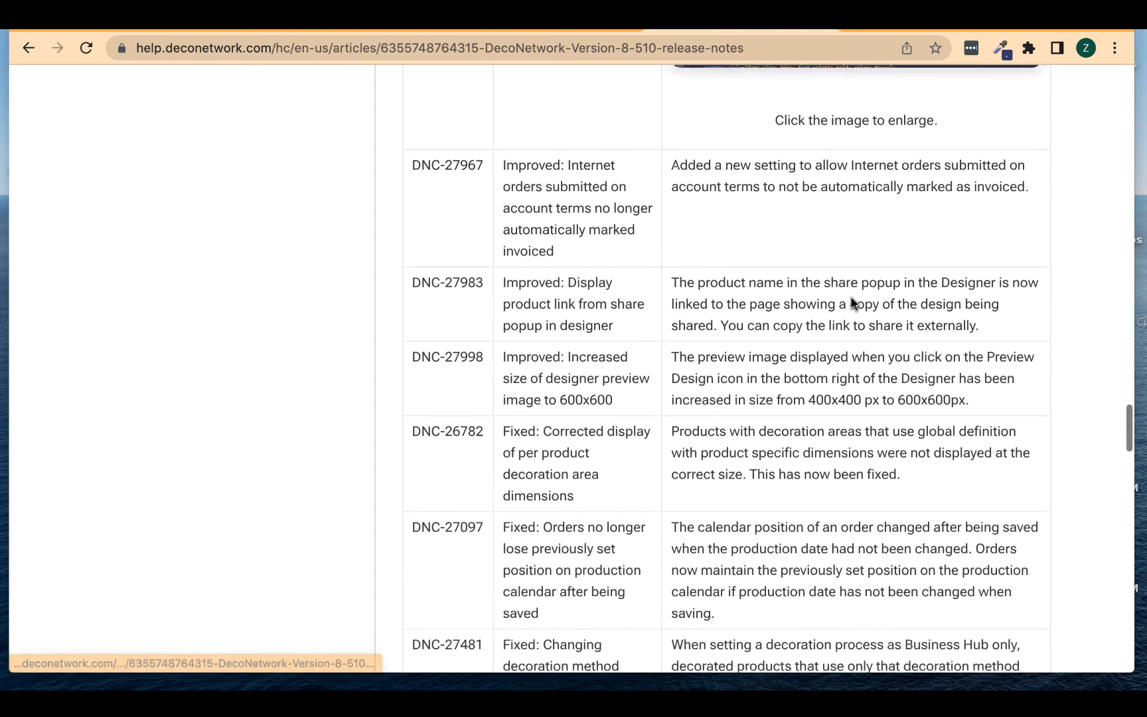
scroll(851, 294, down, 12)
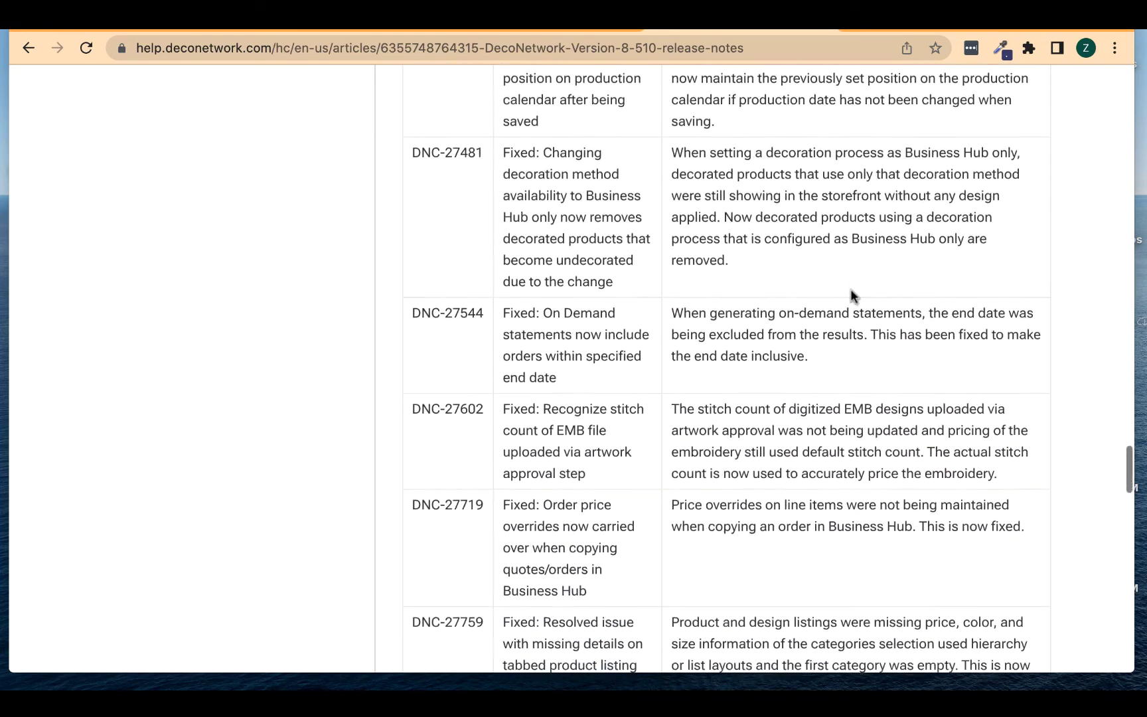
scroll(852, 295, down, 16)
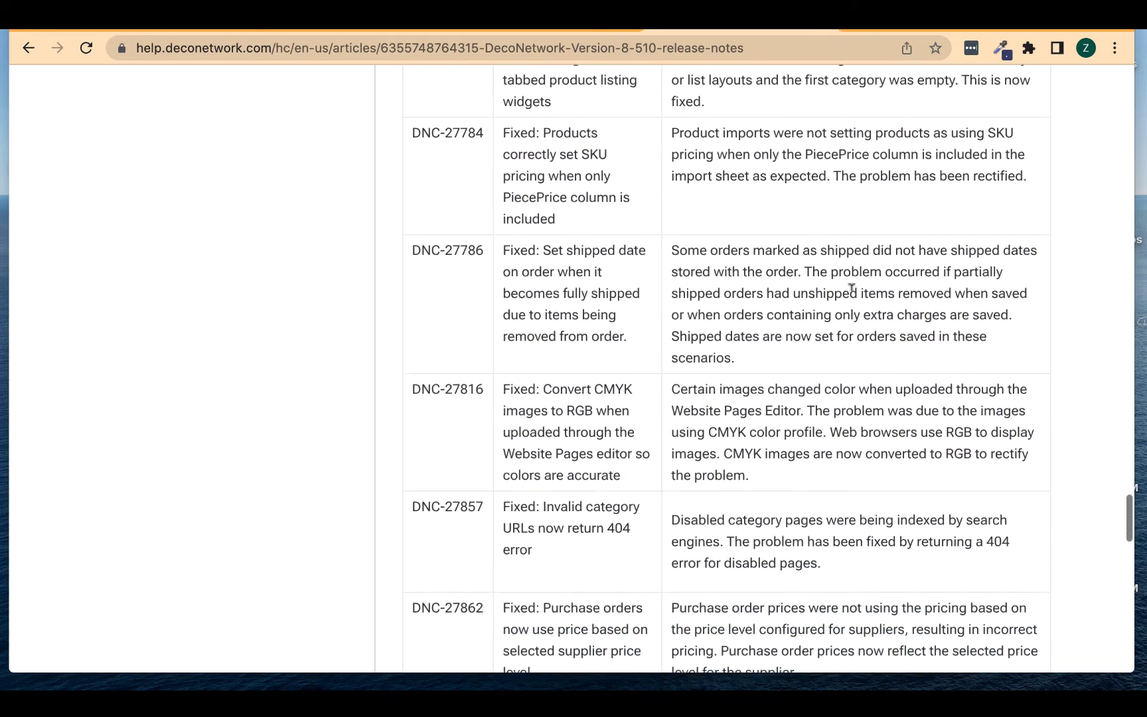
scroll(852, 295, down, 8)
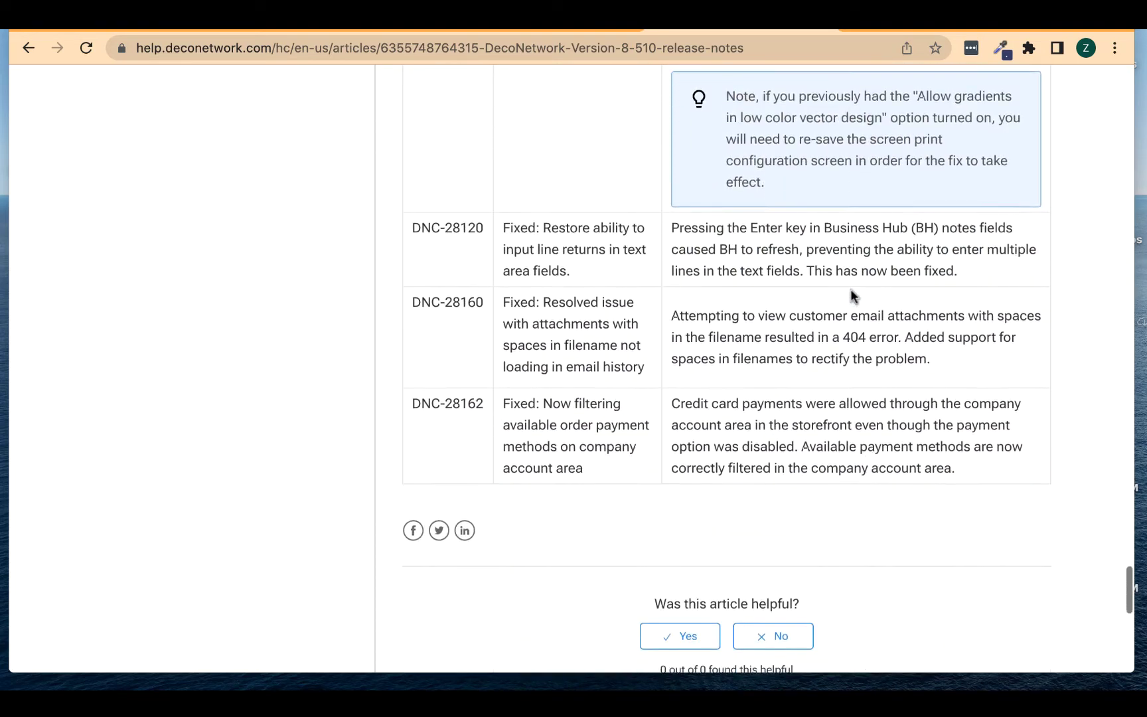
Step: Go over the whole 8.510 release notes table again from its beginning, examining the fixed entries up to DNC-28162 more closely
scroll(854, 295, up, 20)
scroll(853, 296, up, 20)
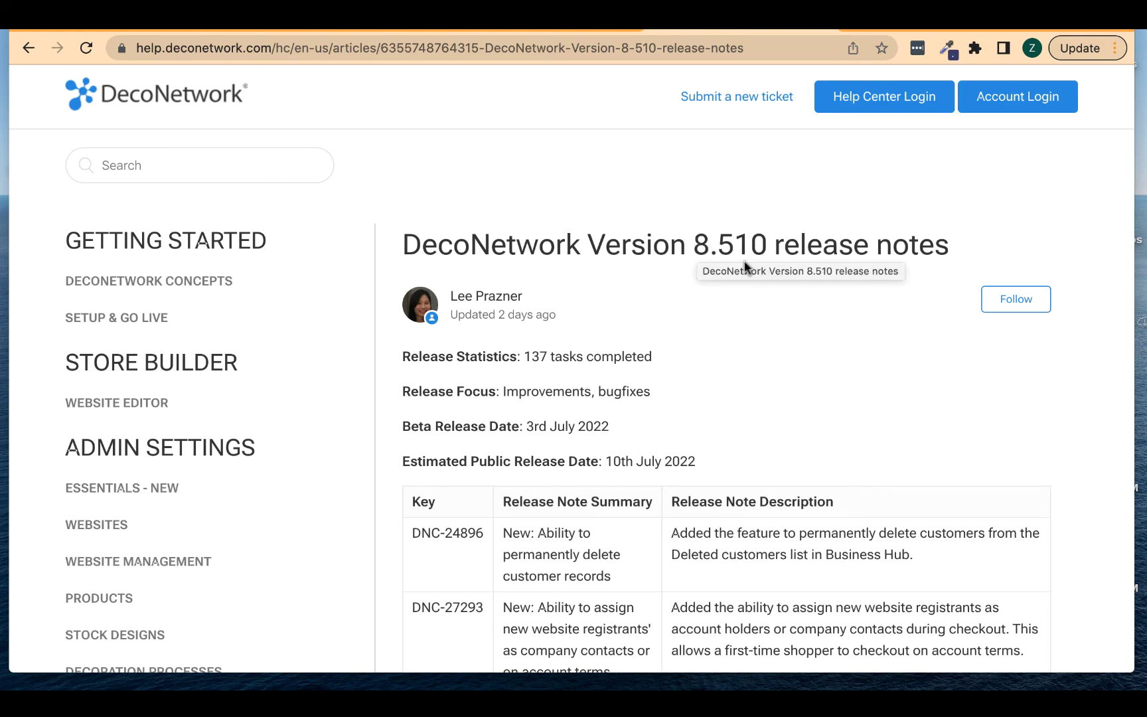
scroll(932, 641, down, 18)
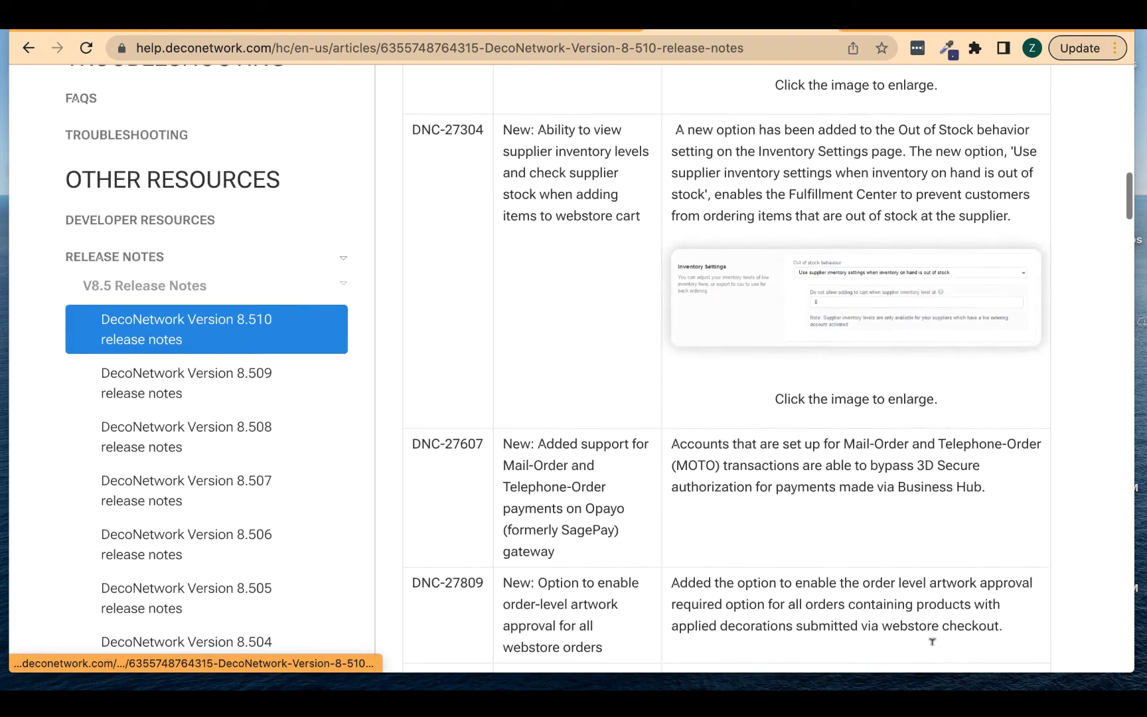
scroll(932, 642, down, 20)
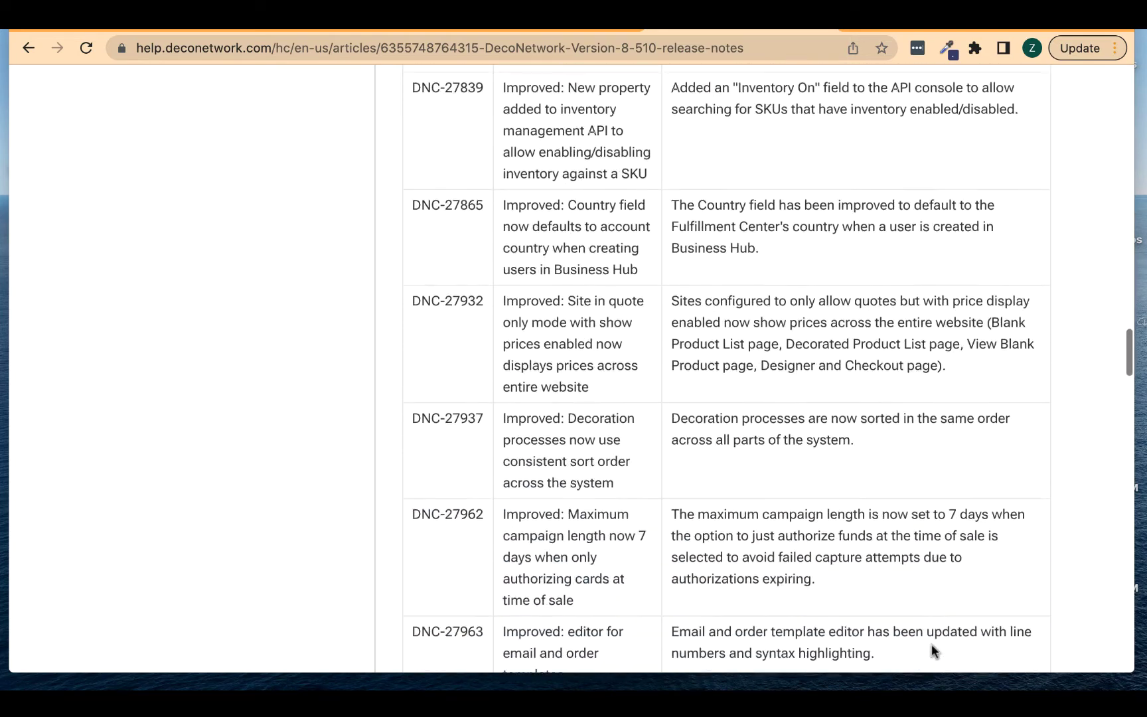
scroll(931, 645, down, 20)
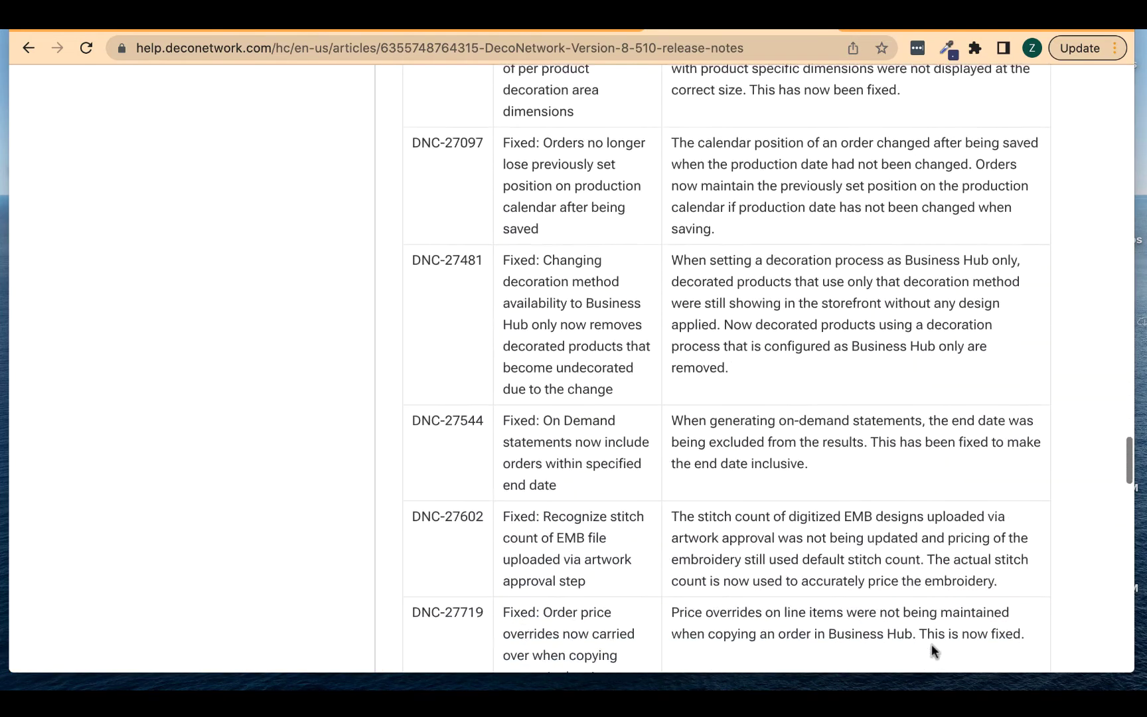
scroll(931, 645, down, 10)
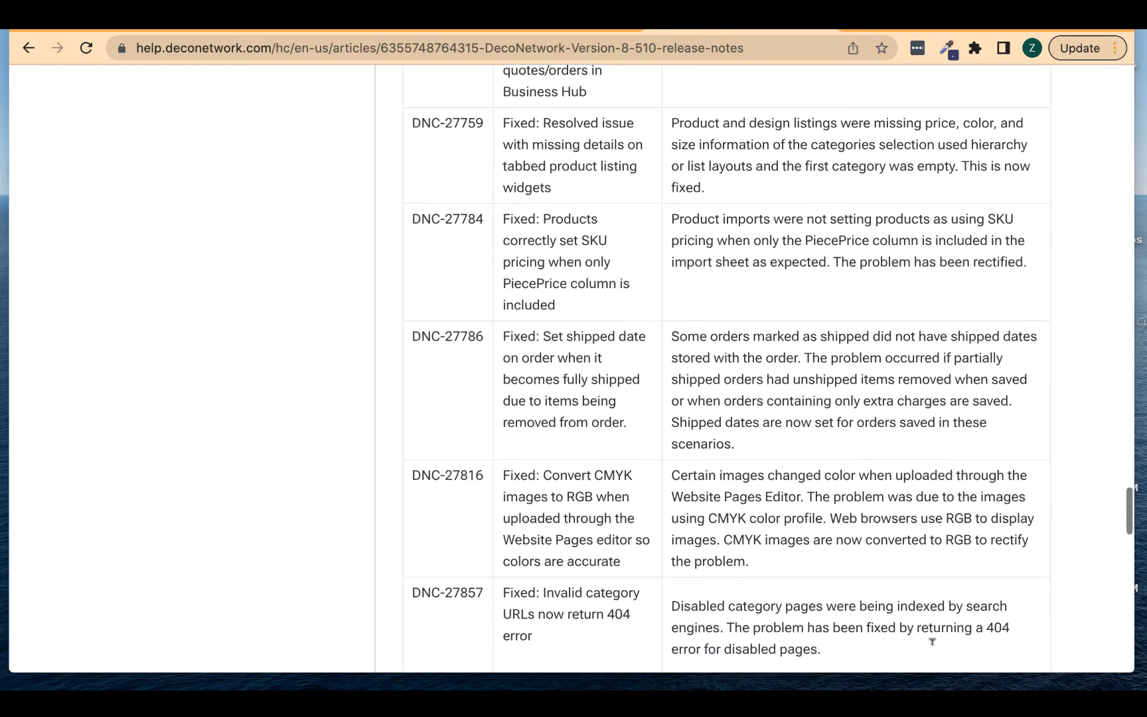
scroll(932, 641, down, 5)
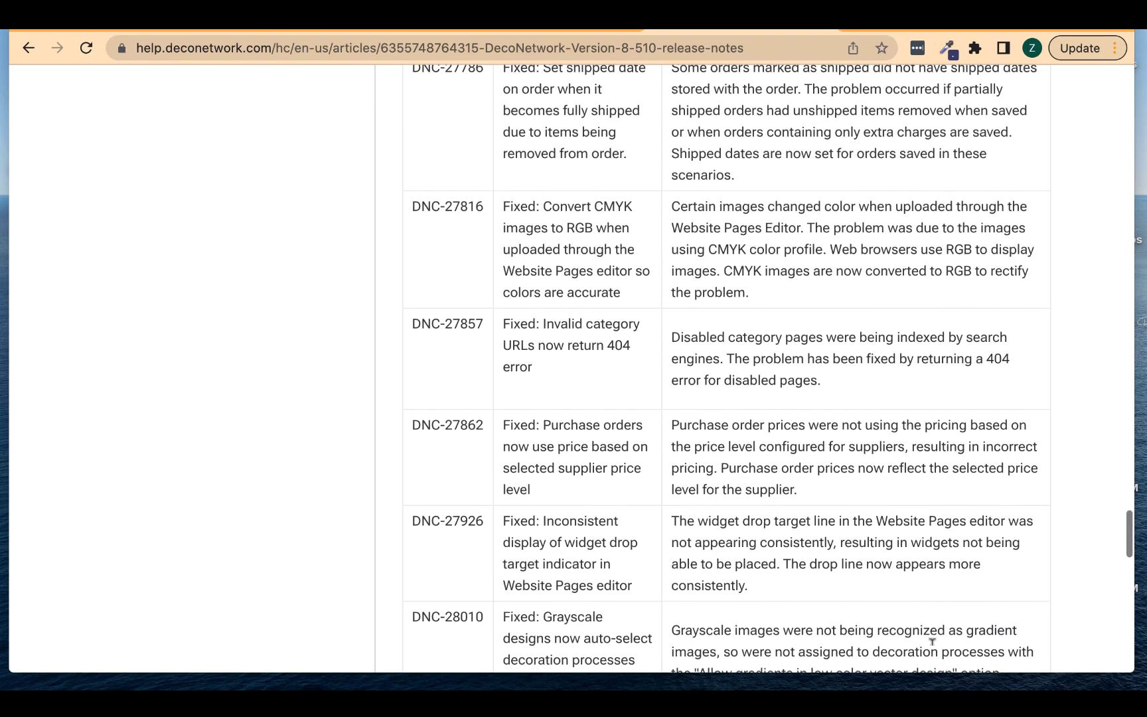
scroll(932, 641, down, 8)
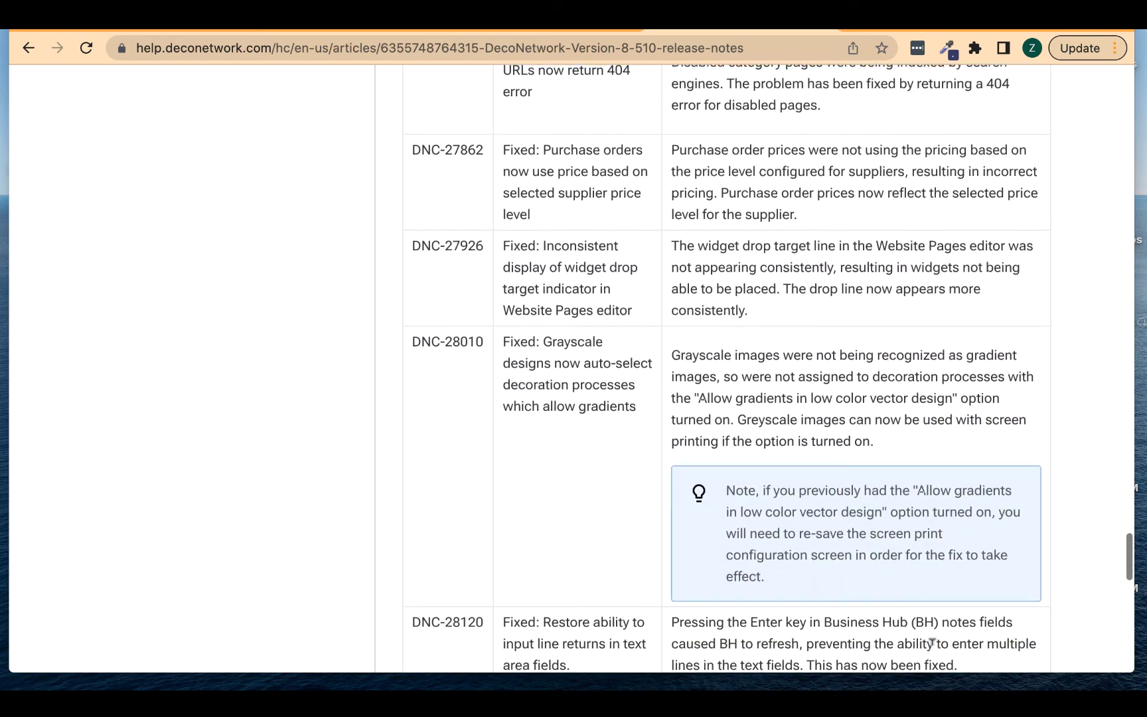
scroll(932, 643, down, 5)
scroll(932, 643, down, 5)
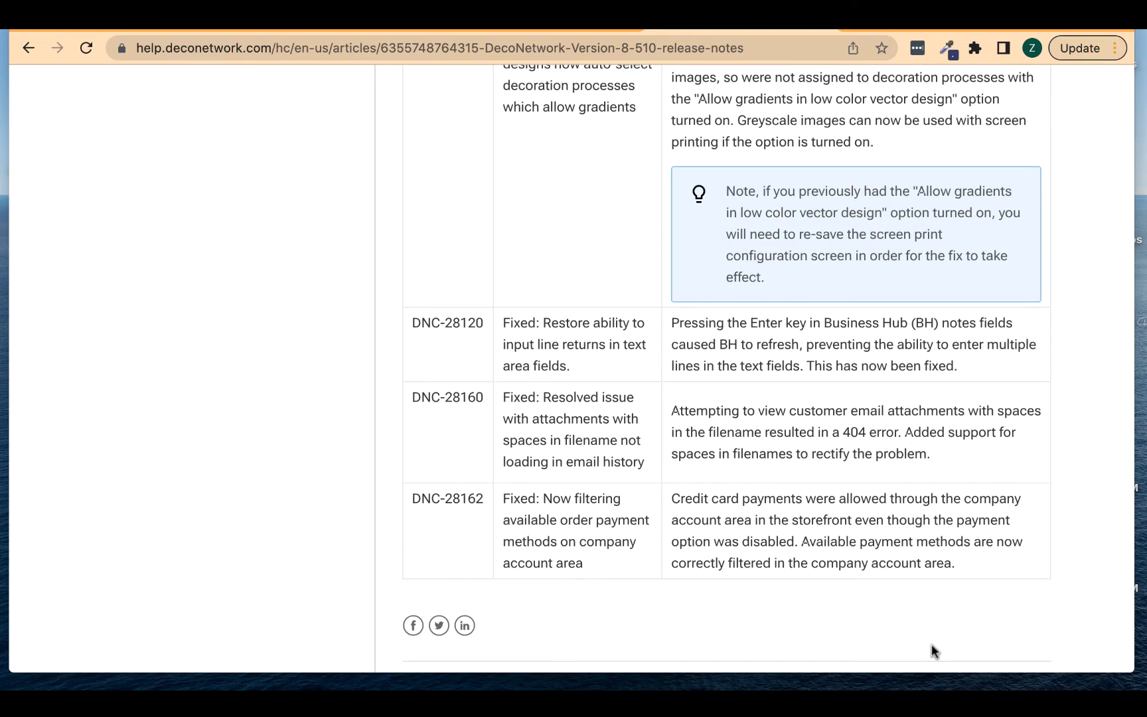
scroll(932, 650, up, 15)
scroll(931, 648, up, 15)
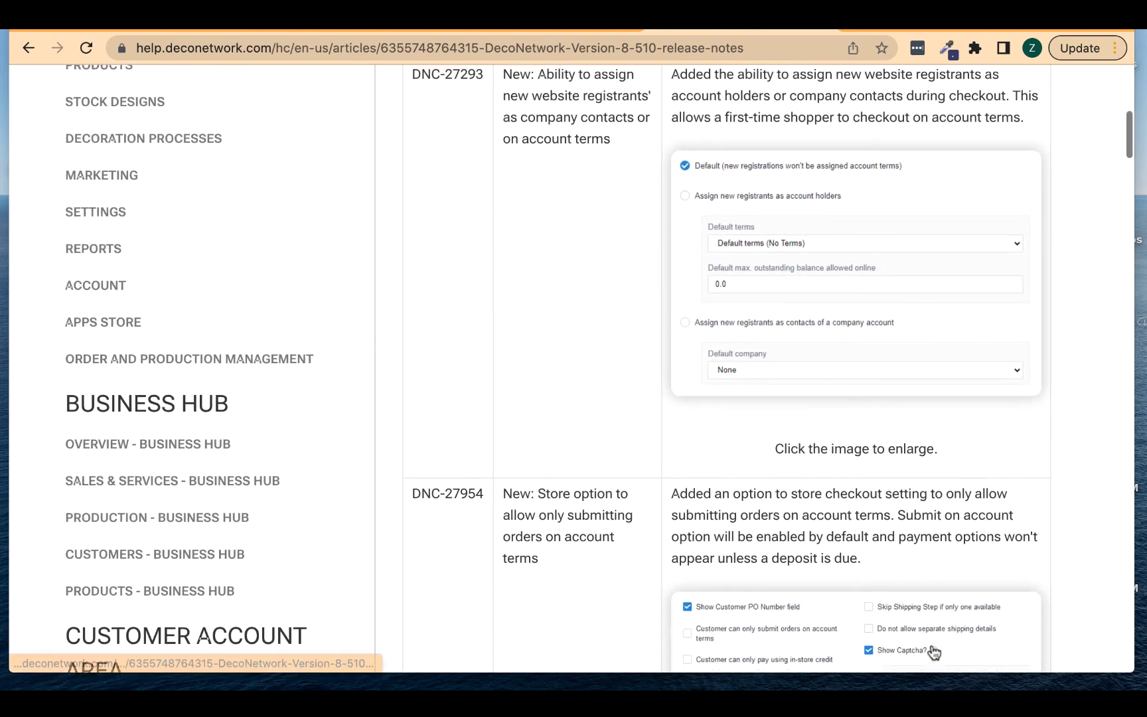